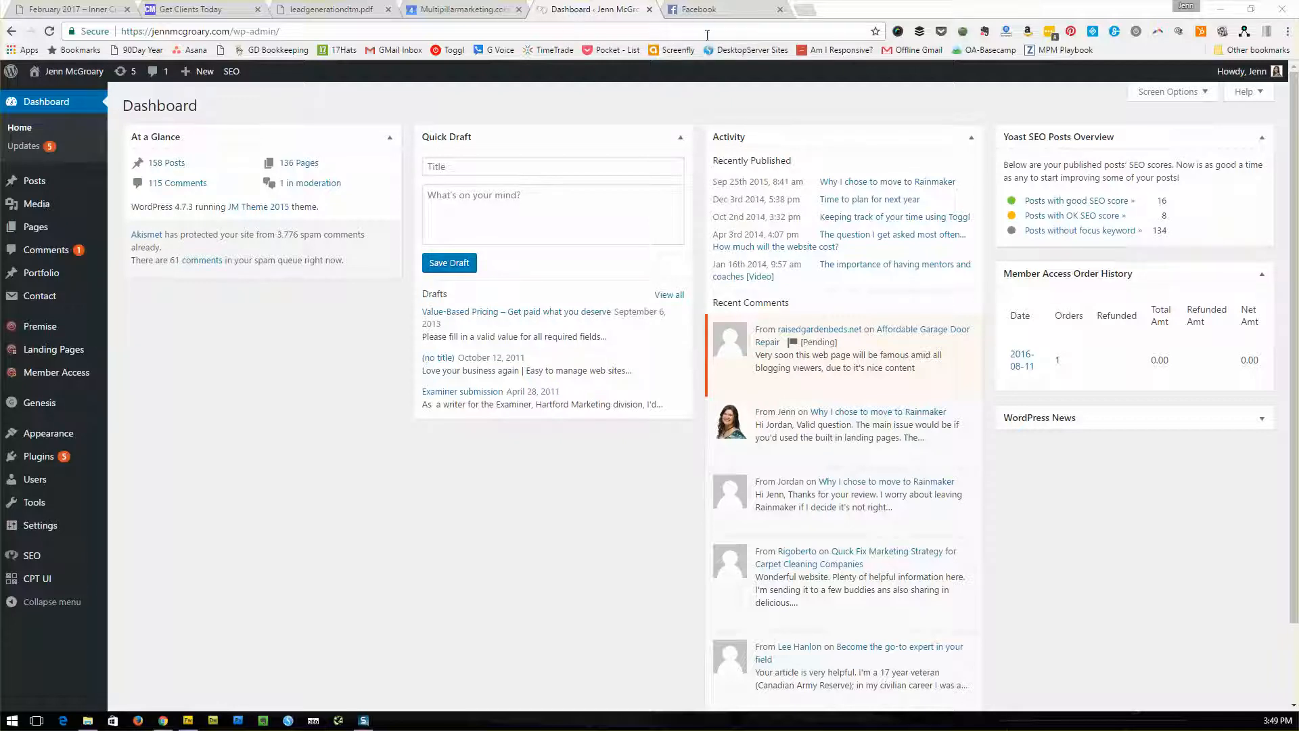
# Switch to Facebook and open the ads management page from the account options
pyautogui.click(701, 10)
pyautogui.scroll(-15, 1002, 298)
pyautogui.scroll(5, 1005, 286)
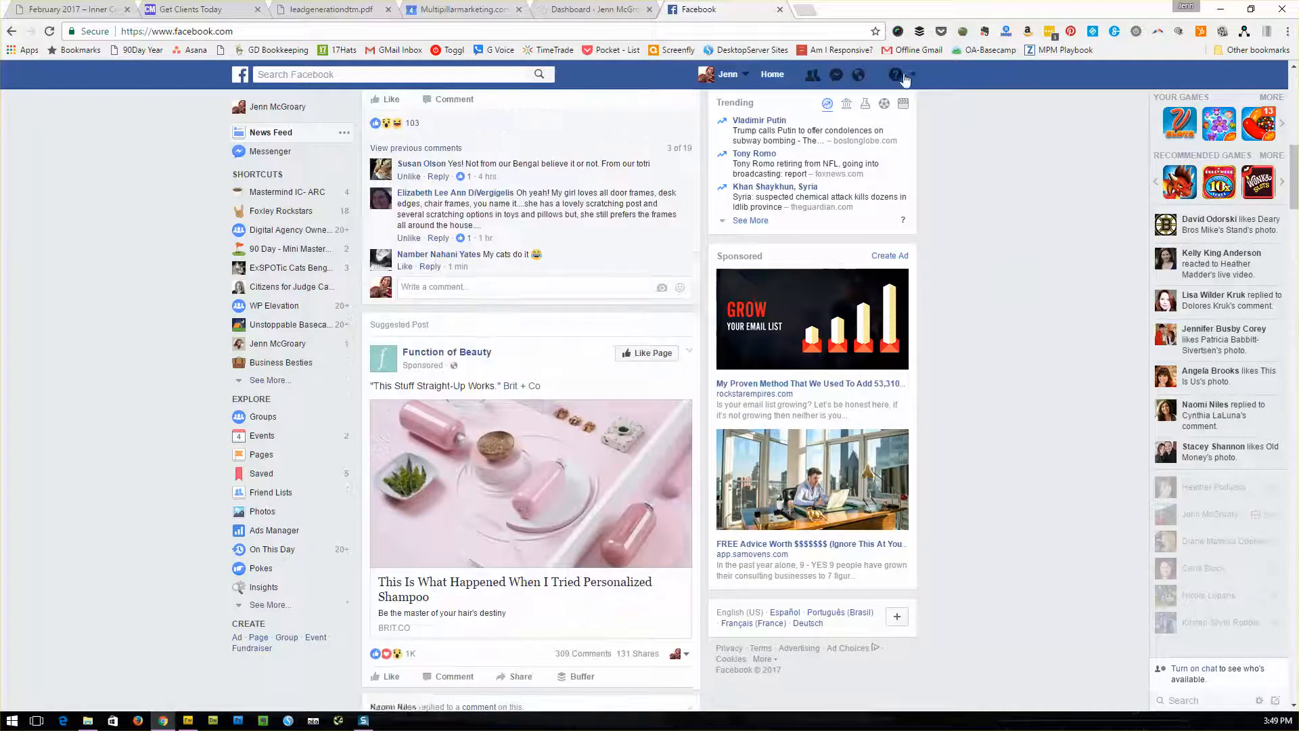
pyautogui.click(913, 75)
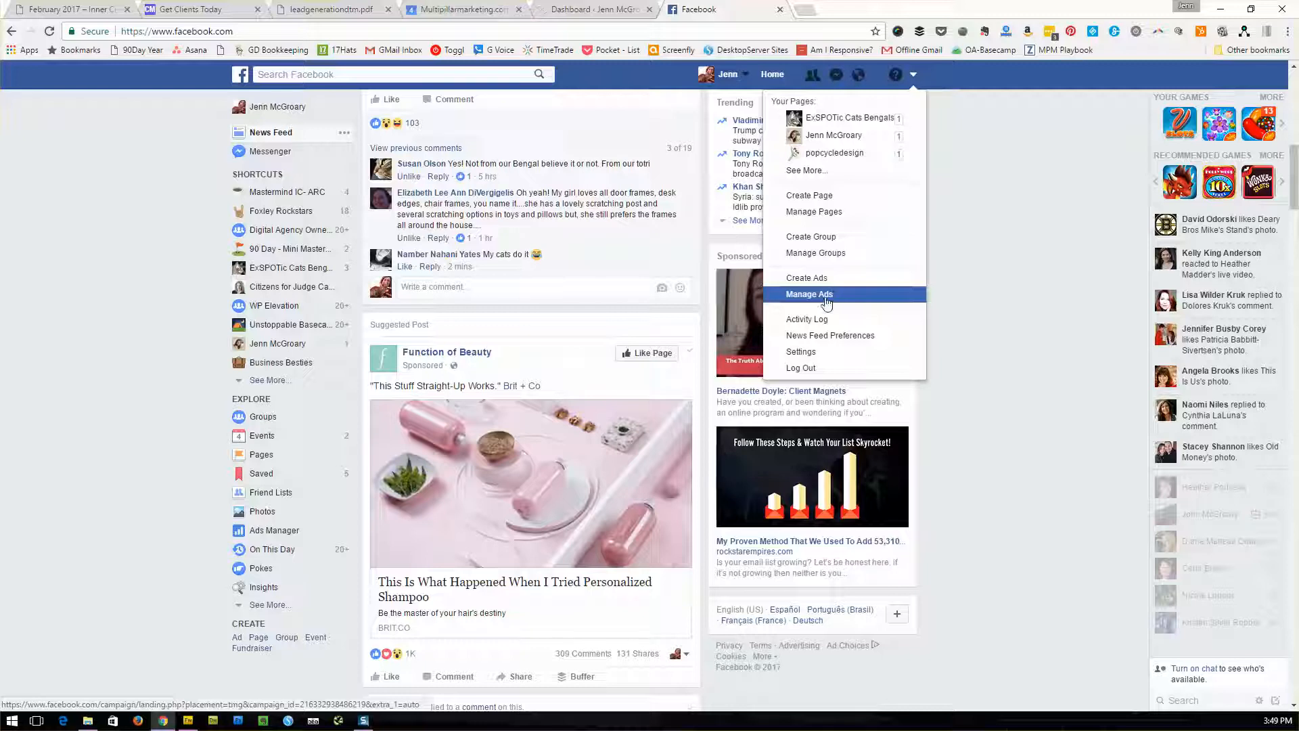
pyautogui.click(826, 296)
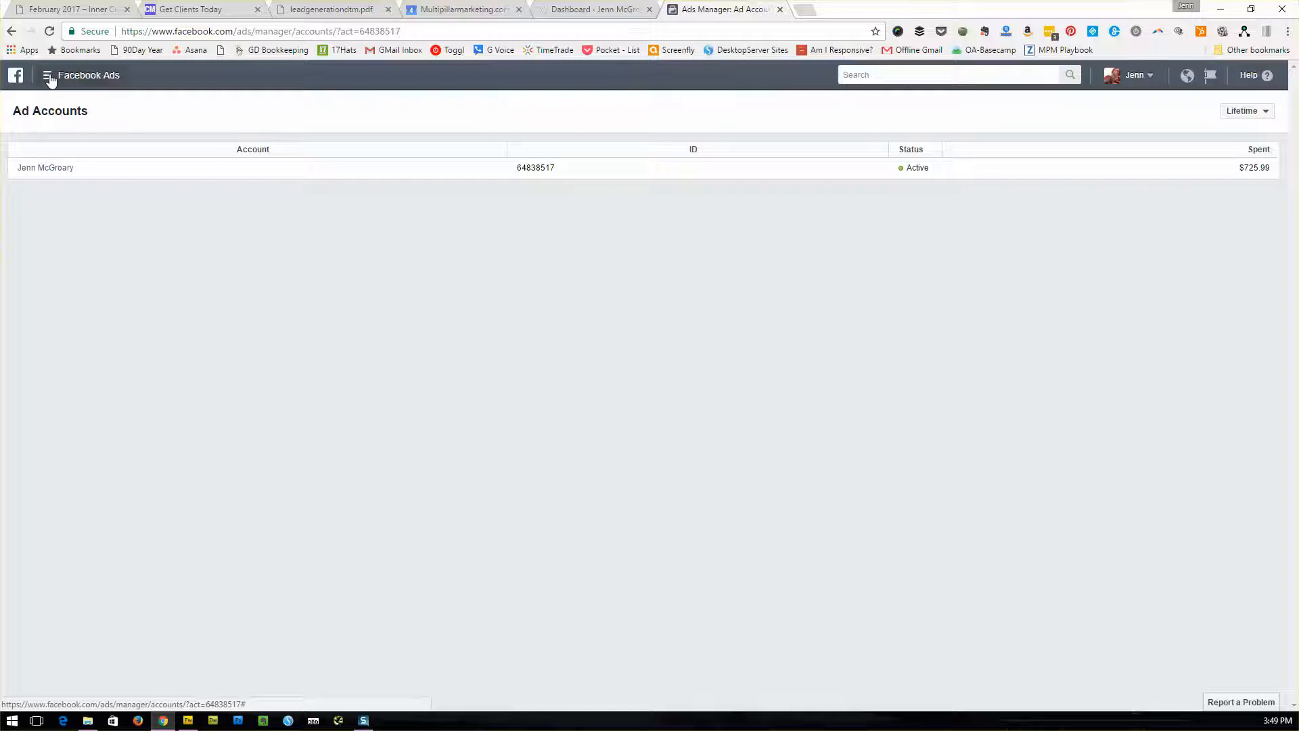
# Open the ad account's Pixels page by way of Ads Manager and view the full list of ads tools
pyautogui.click(50, 77)
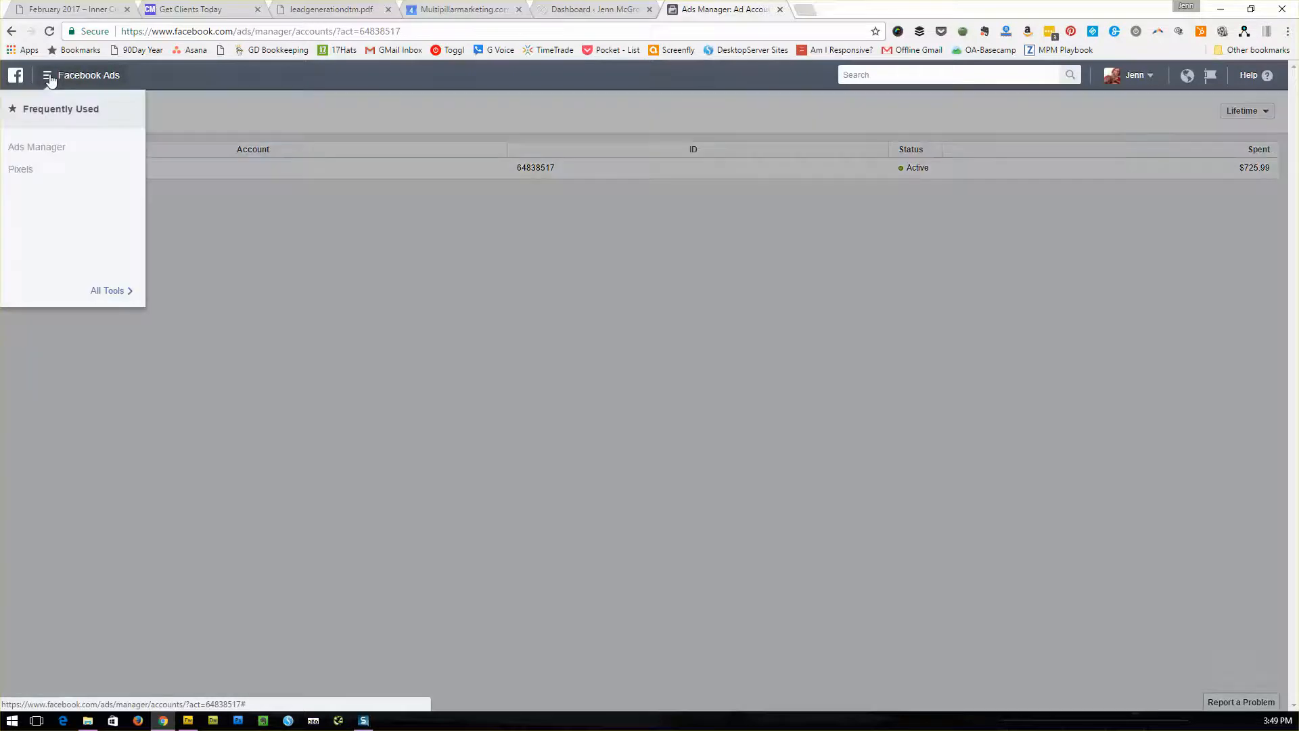
pyautogui.click(37, 147)
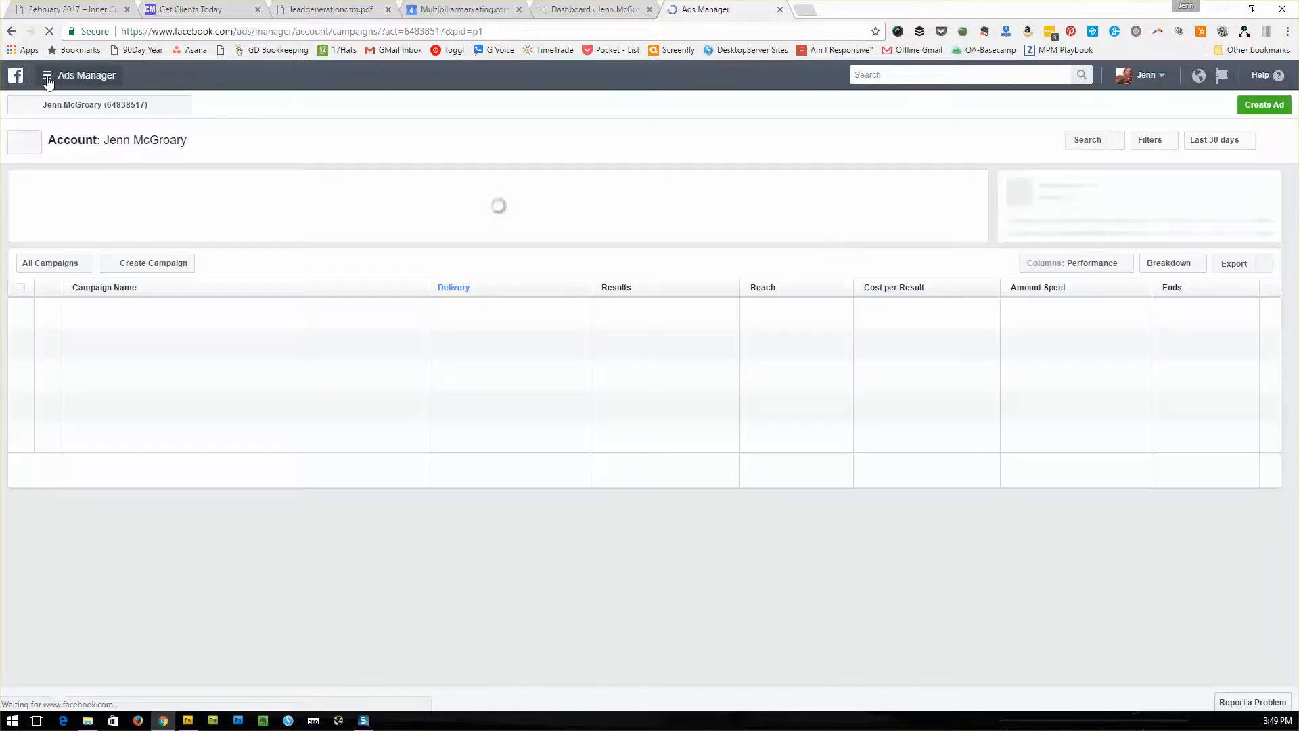
pyautogui.click(47, 80)
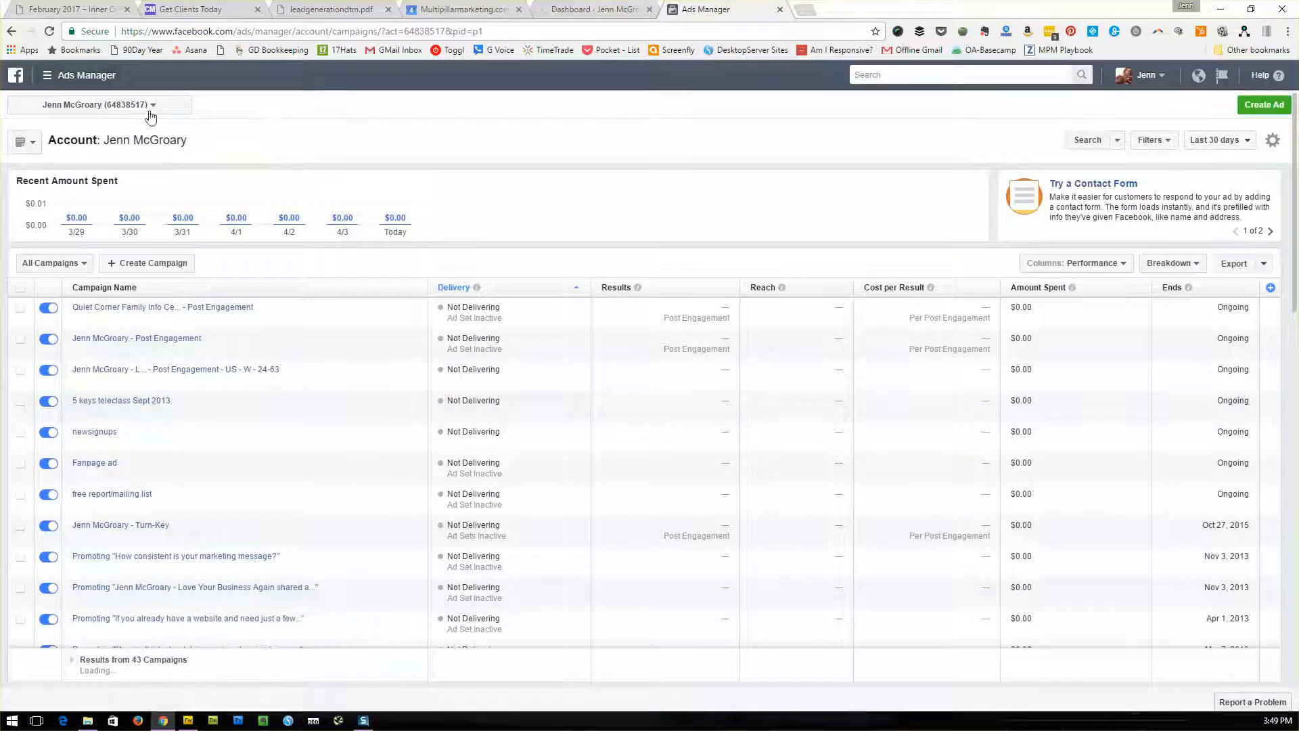
pyautogui.click(48, 80)
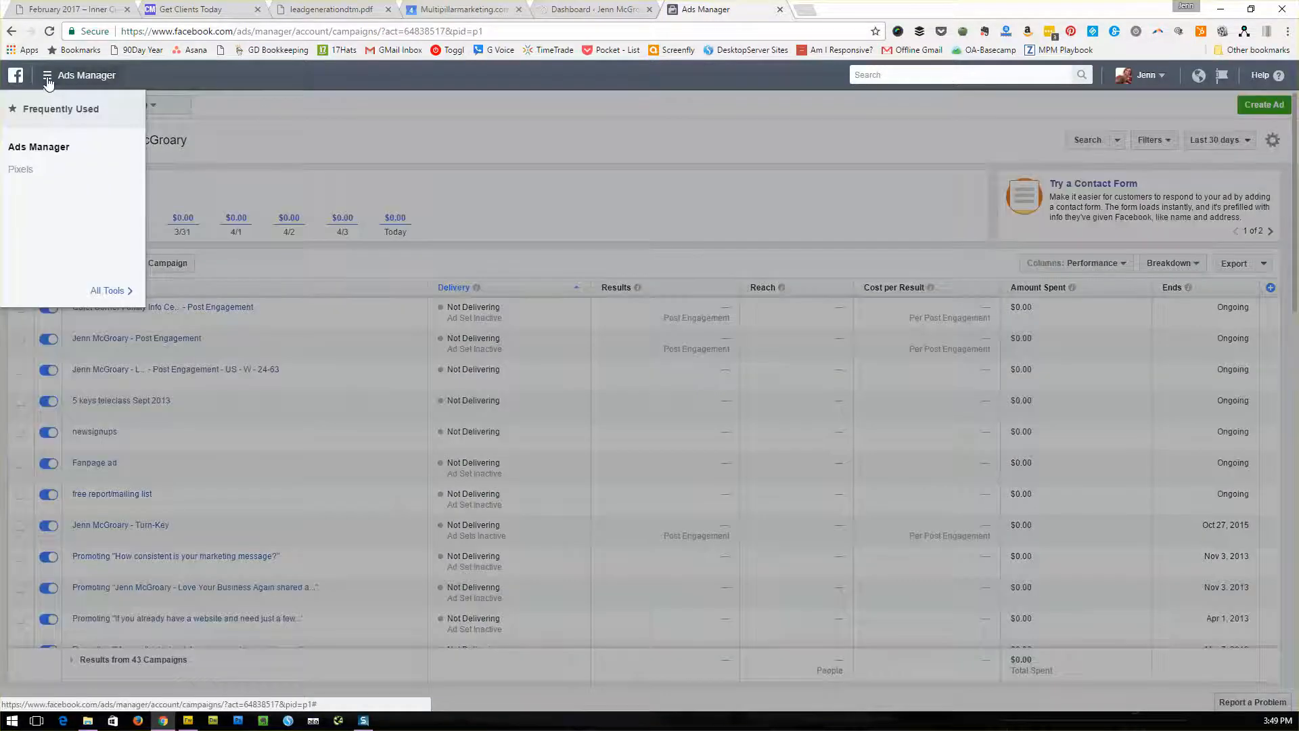
pyautogui.click(22, 170)
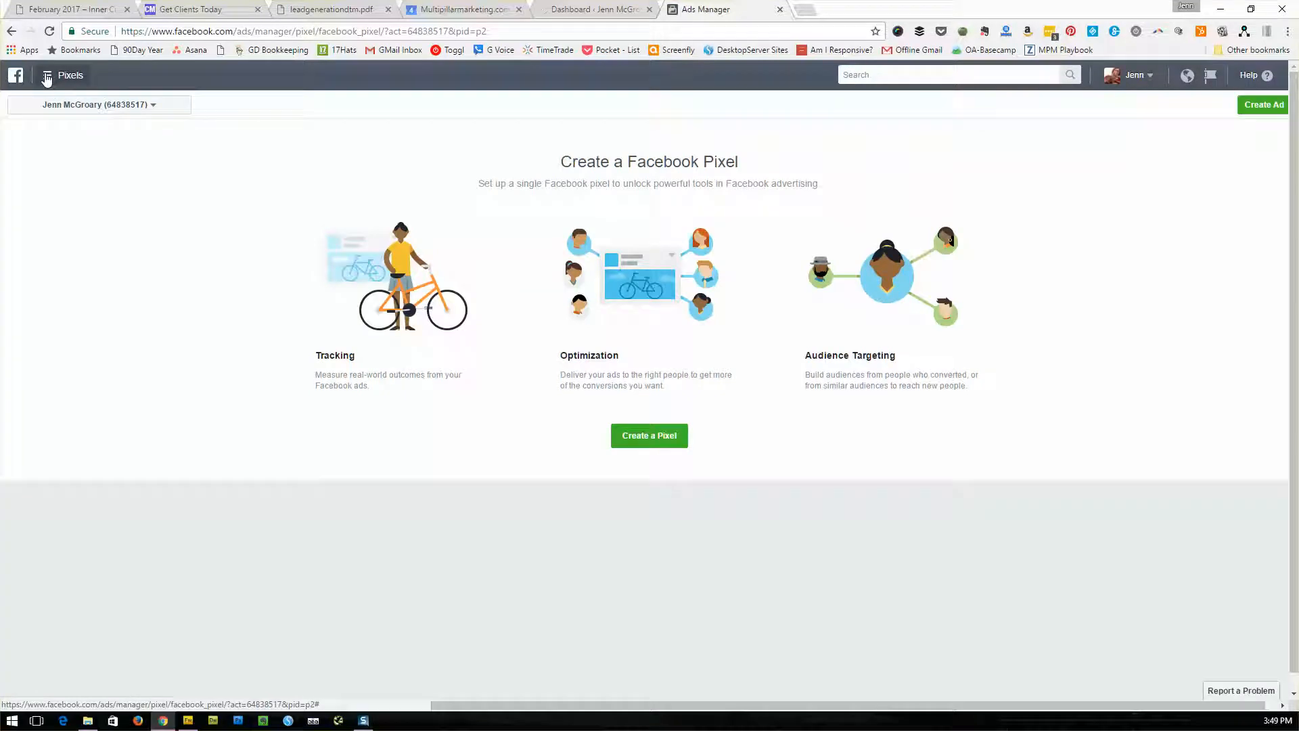
pyautogui.click(47, 80)
pyautogui.moveTo(111, 293)
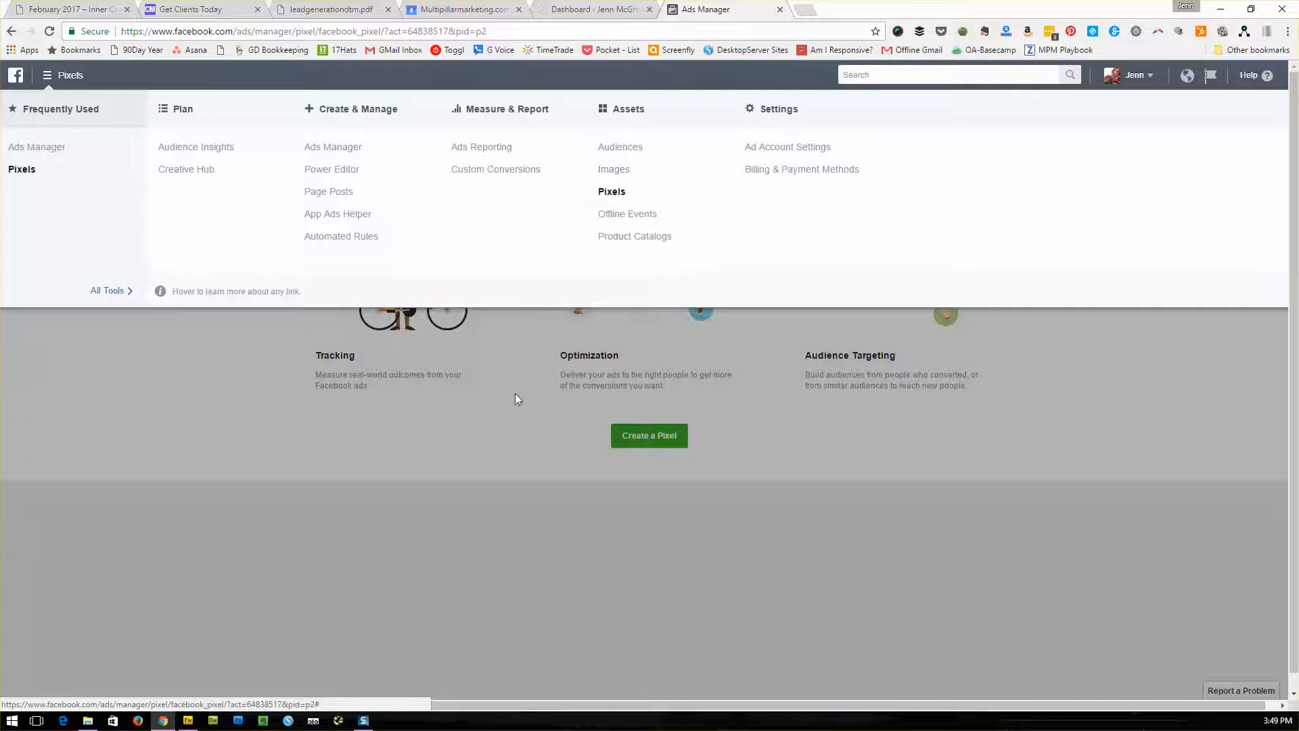
pyautogui.click(493, 439)
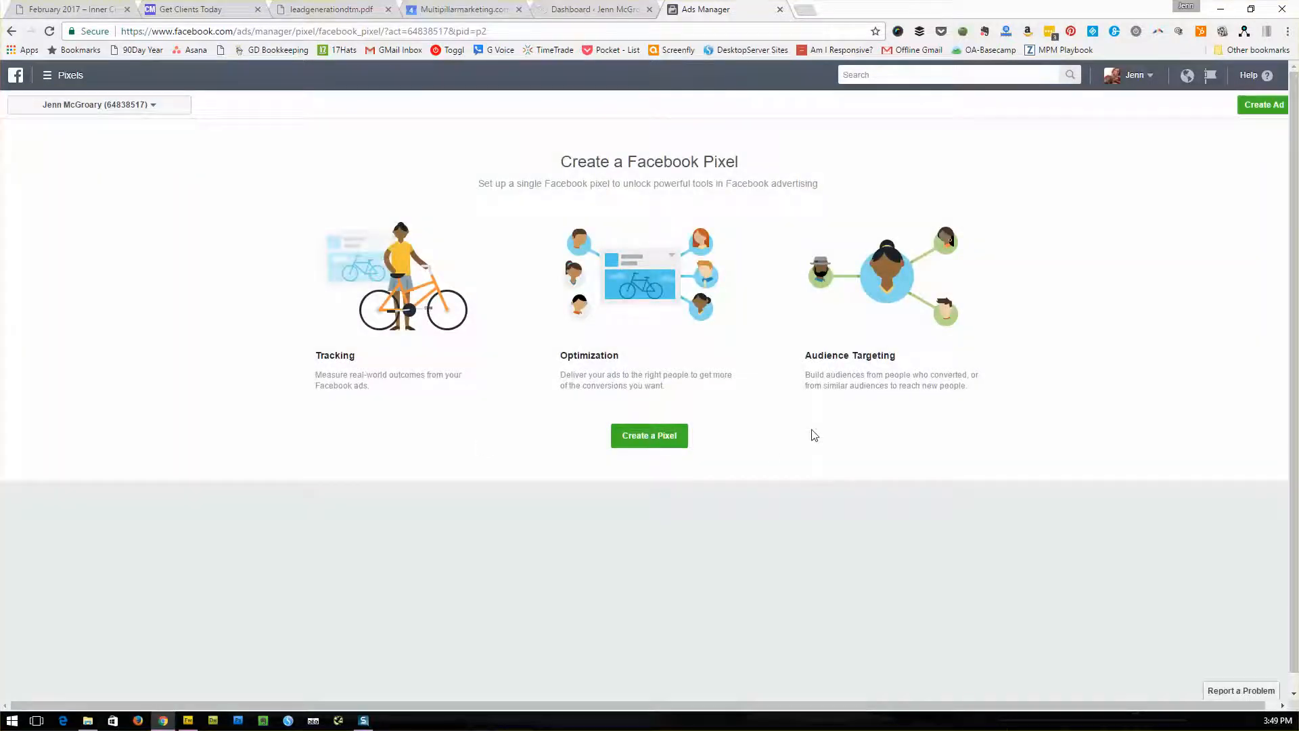
# Create a Facebook pixel, replacing its suggested name with the website's domain name
pyautogui.click(644, 440)
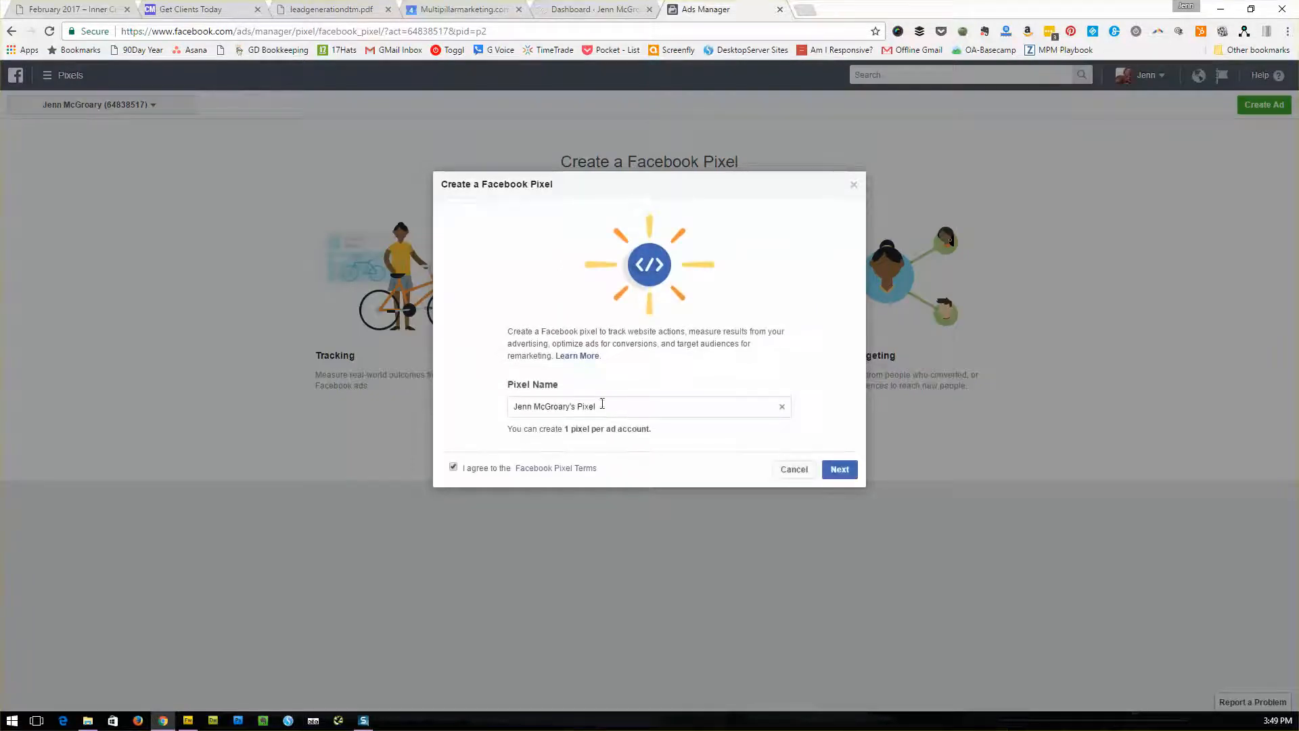
pyautogui.click(781, 406)
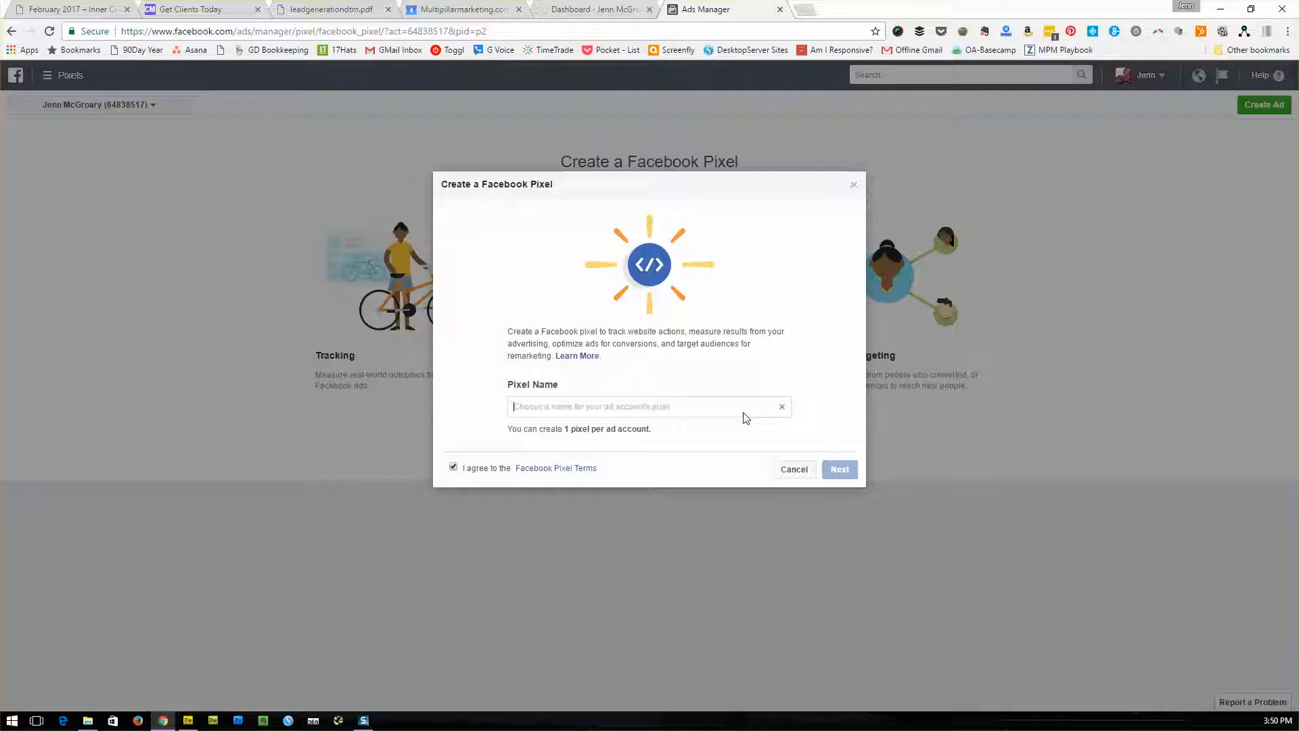
pyautogui.write('JennMcGr')
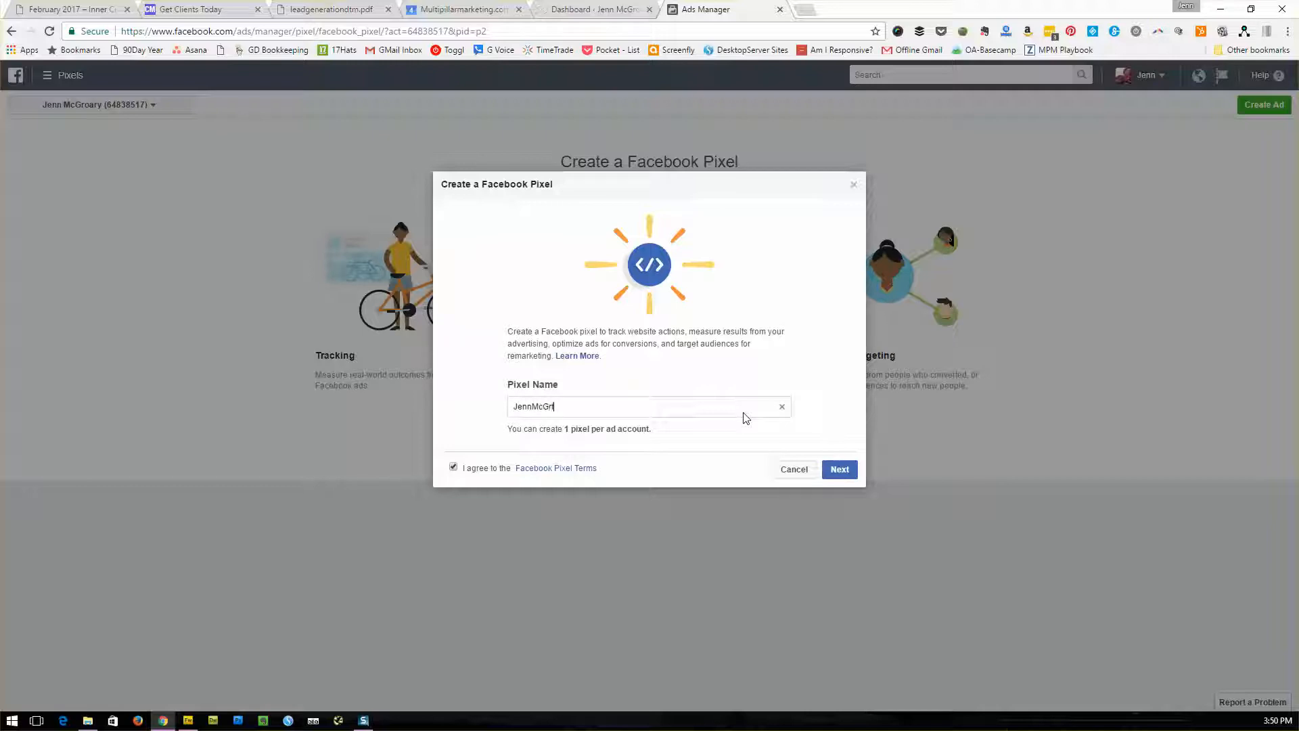
pyautogui.write('oary.com')
pyautogui.click(840, 470)
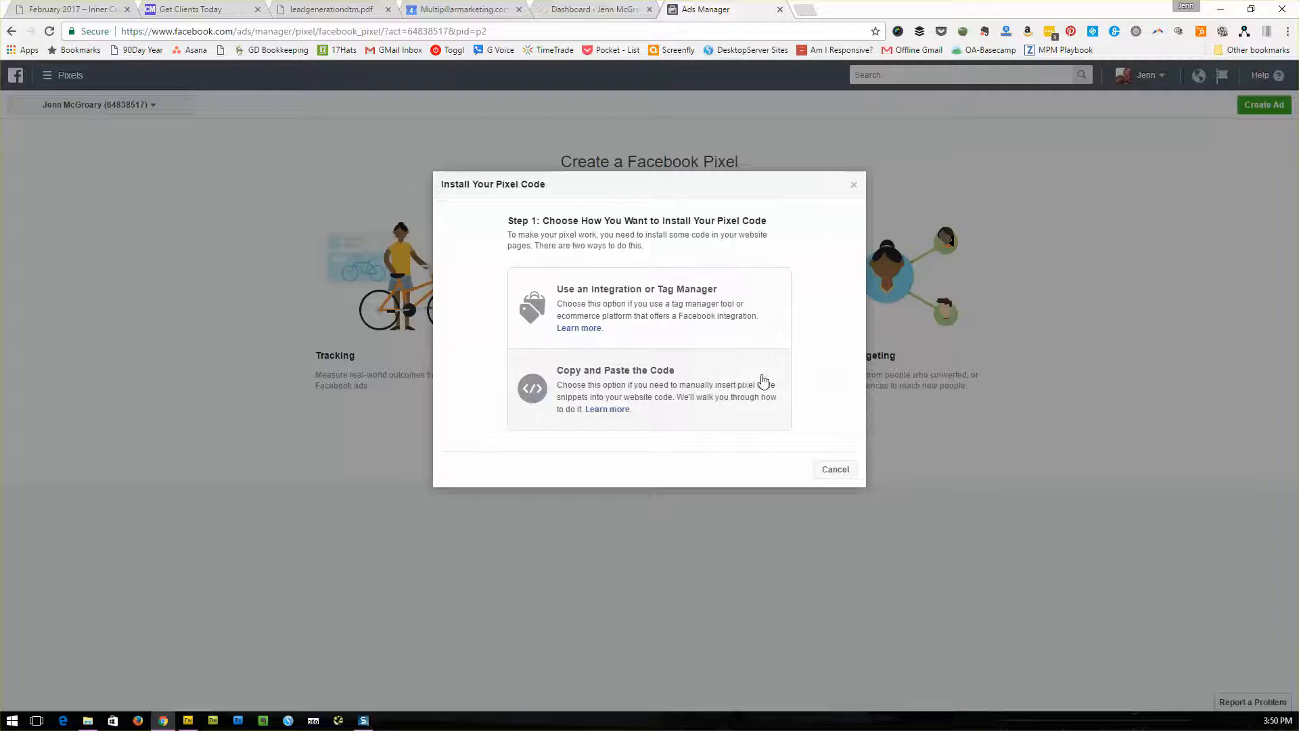
# Choose the Copy and Paste the Code installation method and copy the entire pixel base code
pyautogui.click(609, 388)
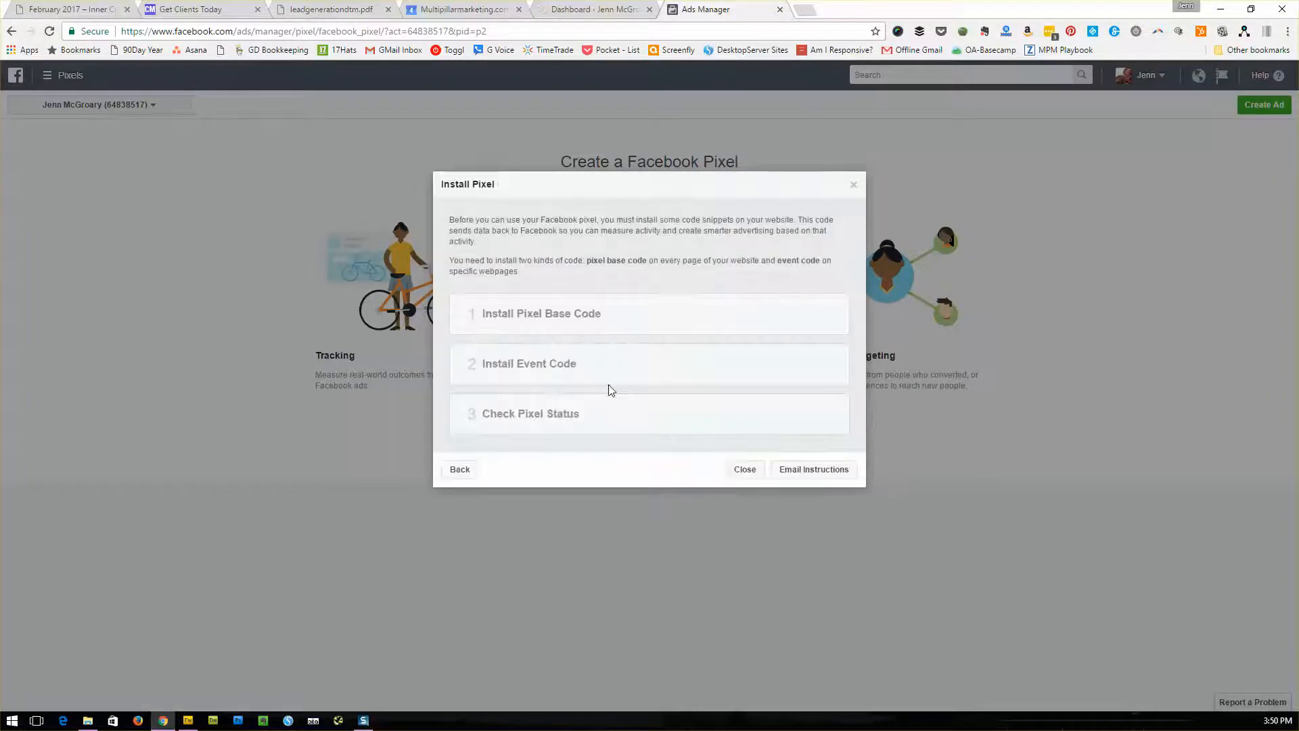
pyautogui.moveTo(541, 534)
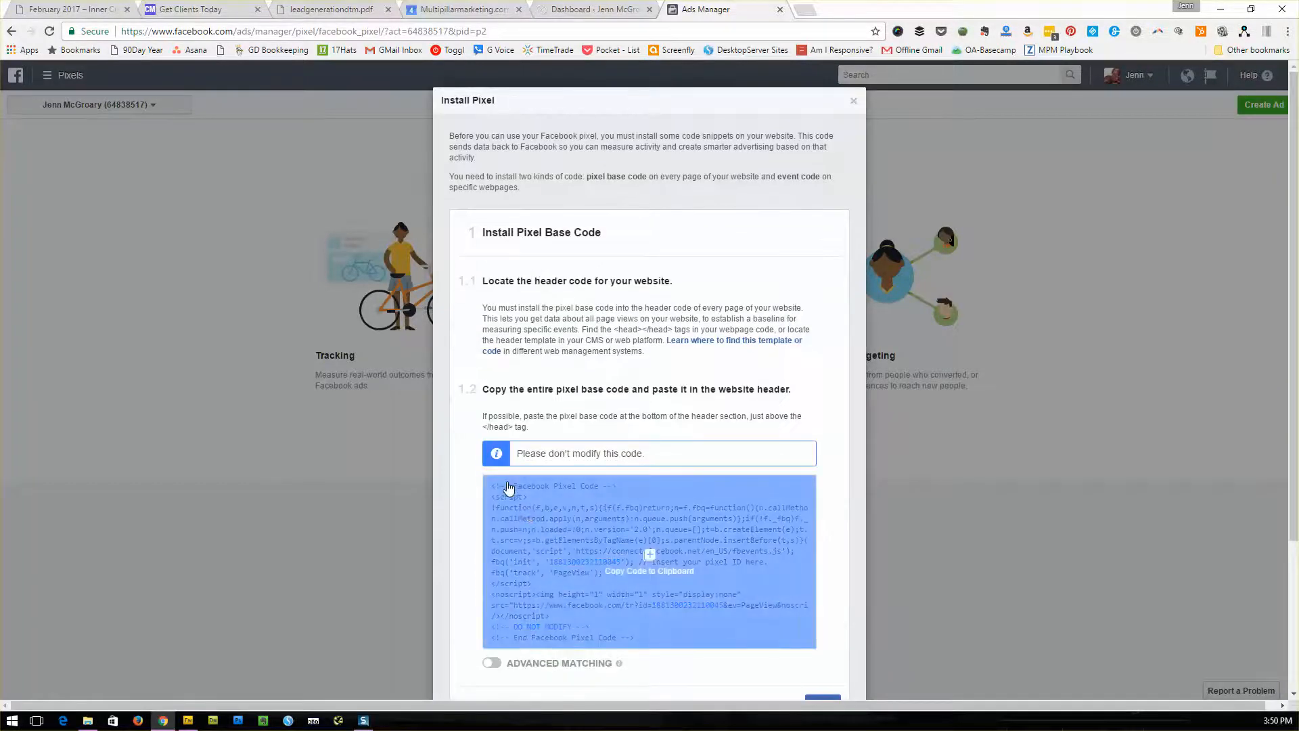
pyautogui.click(650, 561)
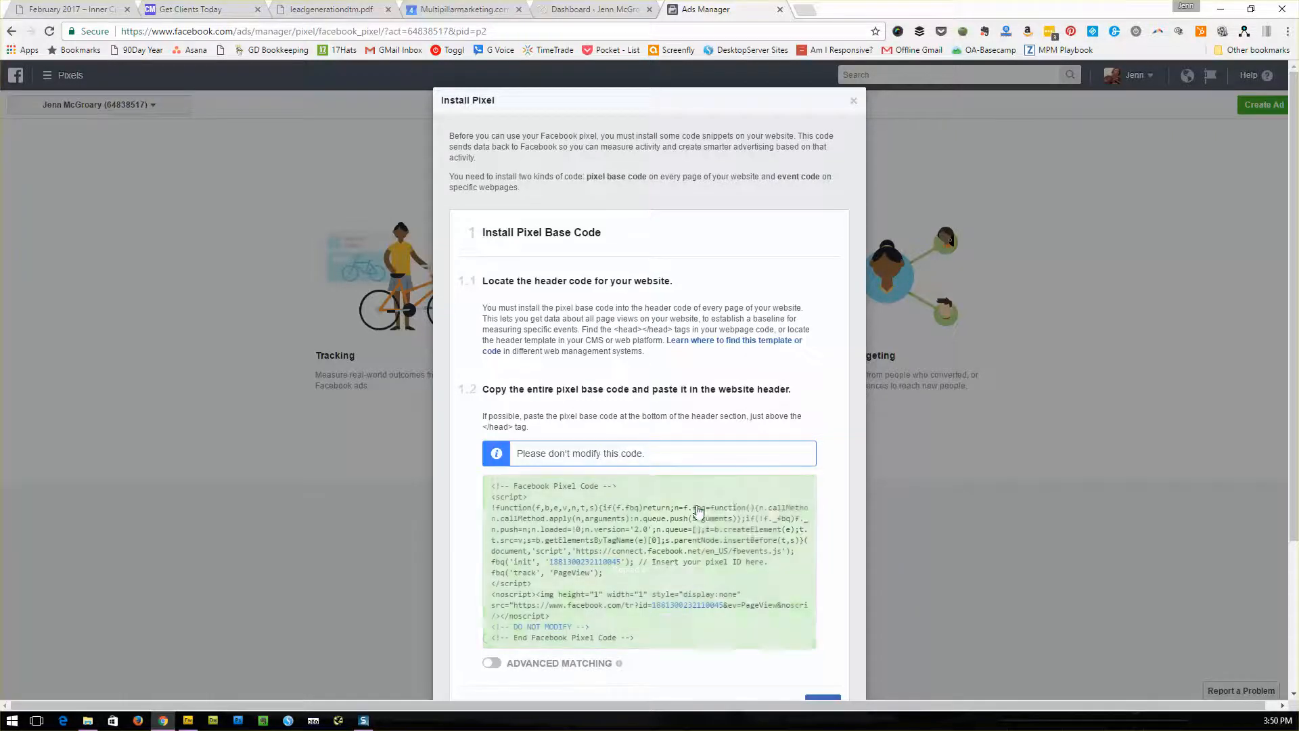
pyautogui.scroll(-2, 724, 493)
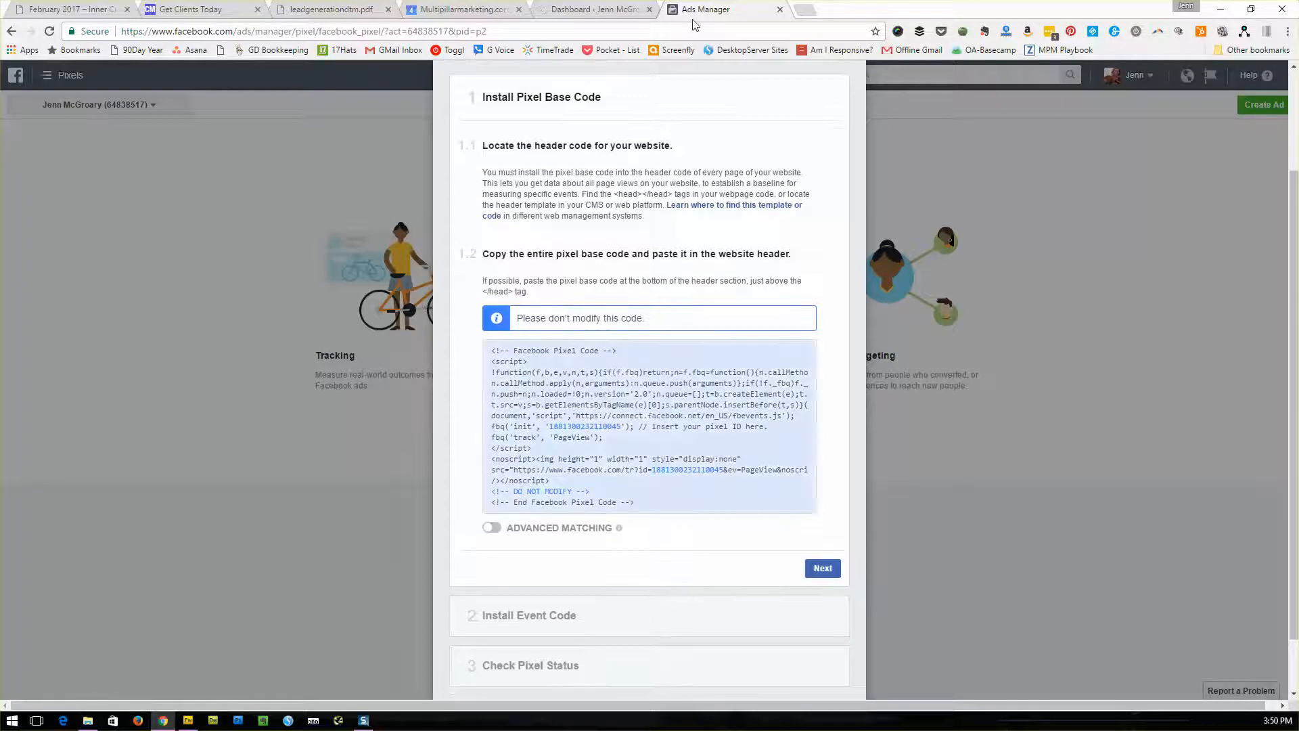
# Switch to the site's WordPress admin and open the Genesis Theme Settings
pyautogui.click(579, 11)
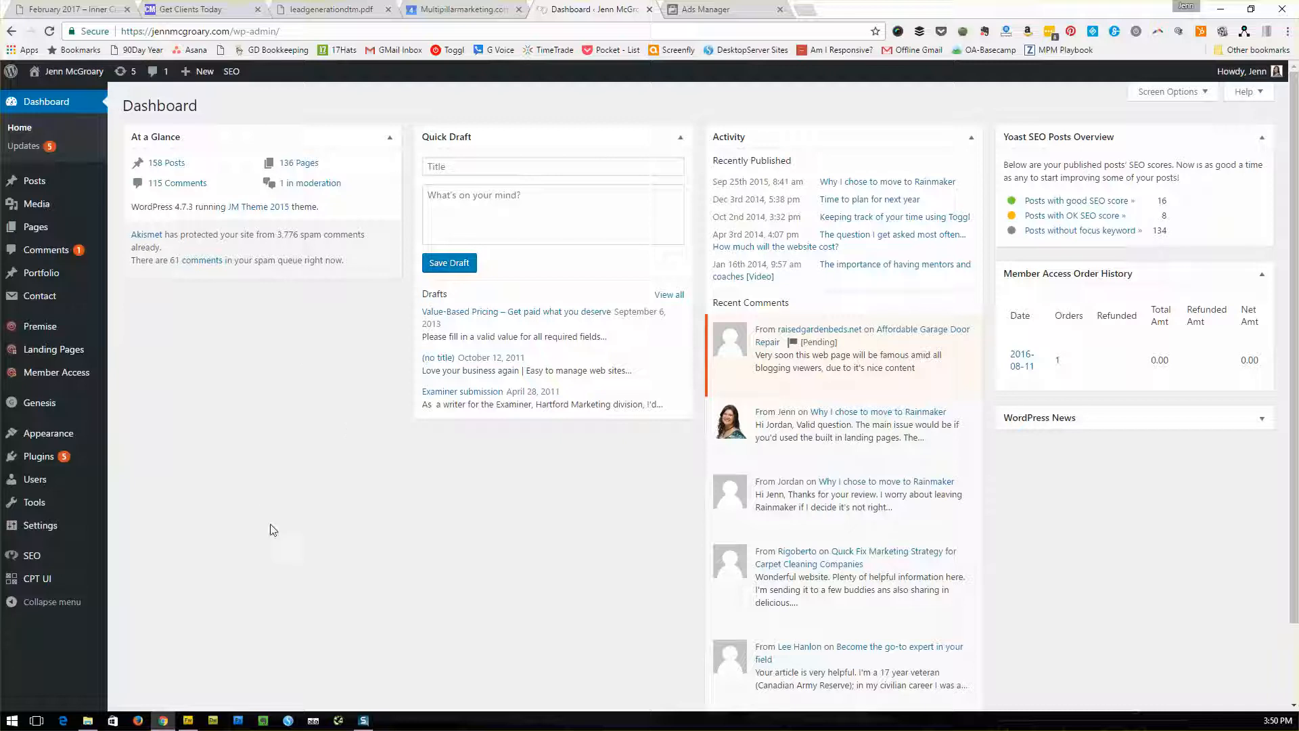
pyautogui.moveTo(48, 407)
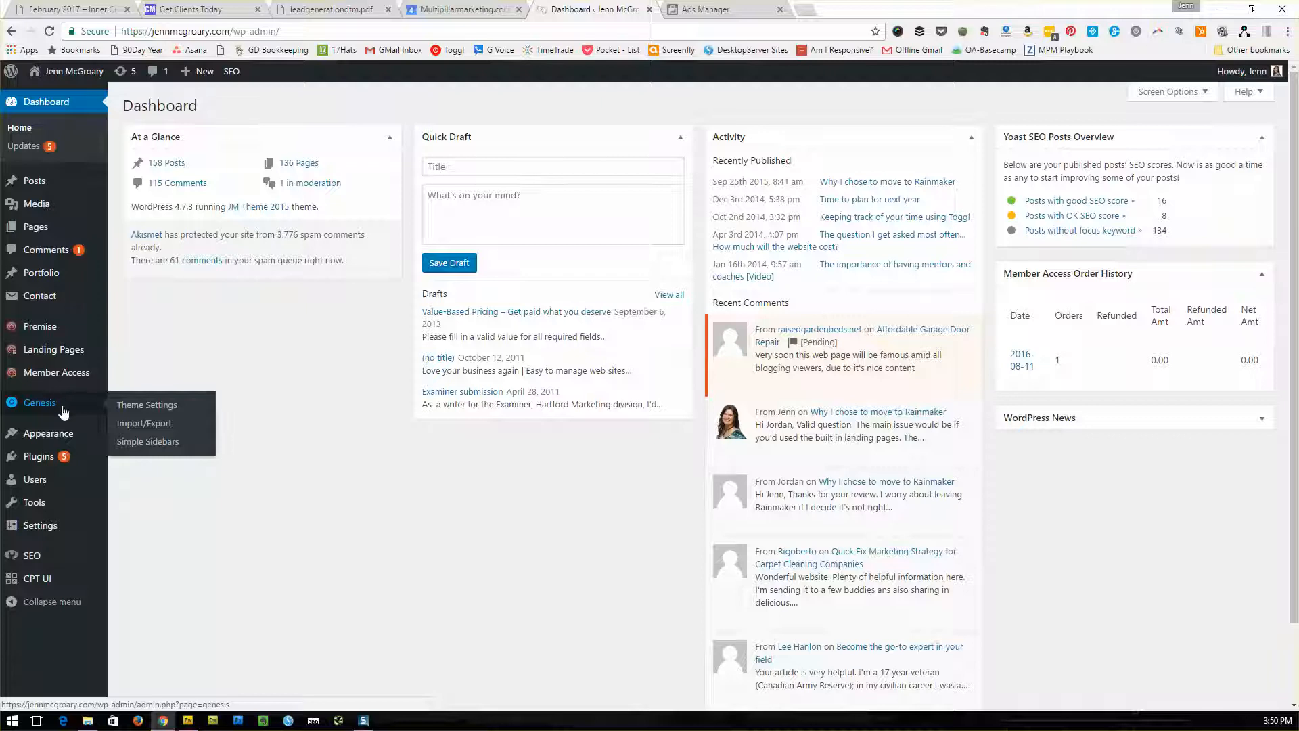
pyautogui.click(144, 406)
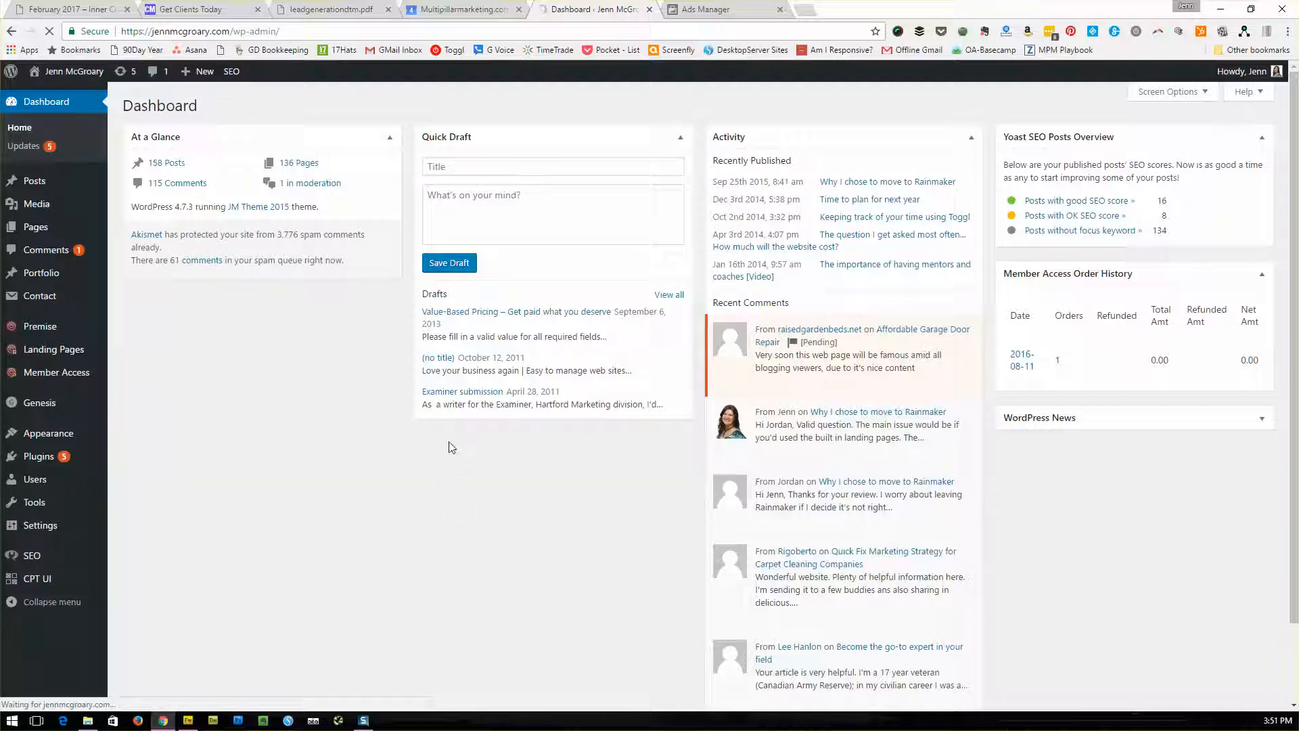
pyautogui.scroll(-3, 290, 457)
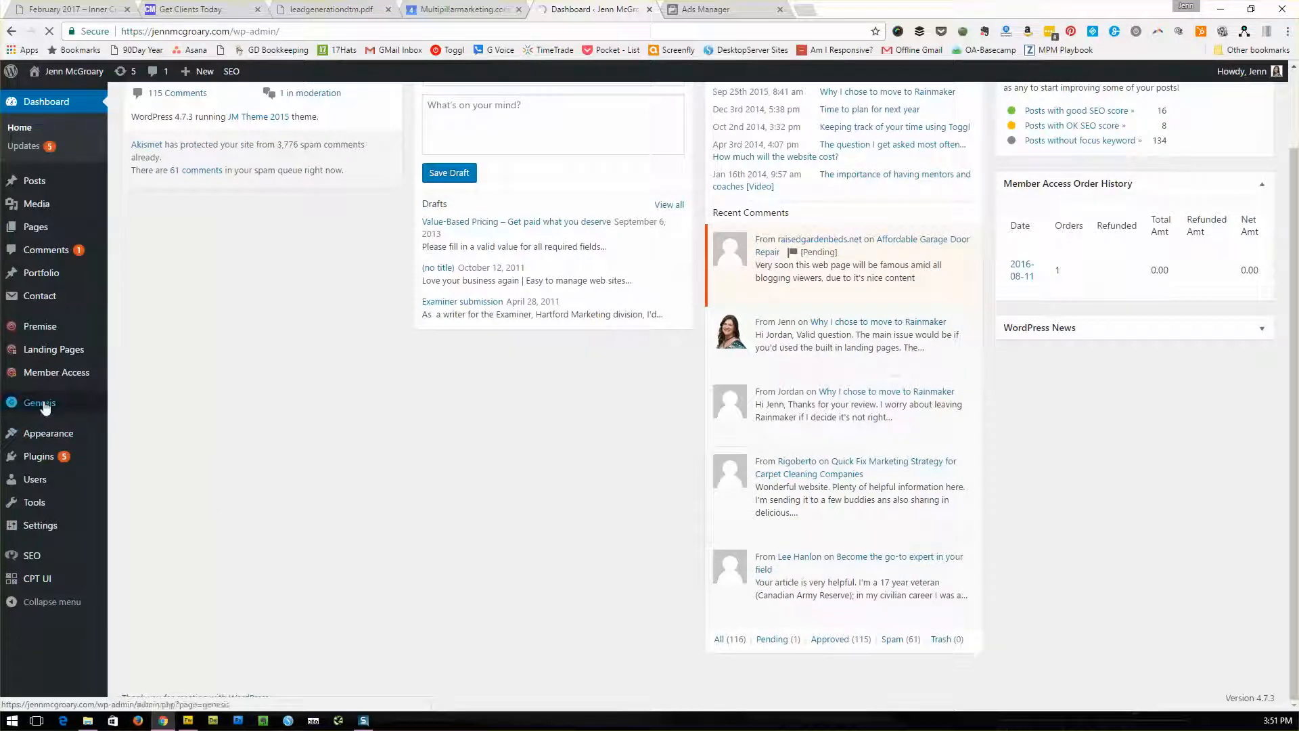
pyautogui.moveTo(60, 452)
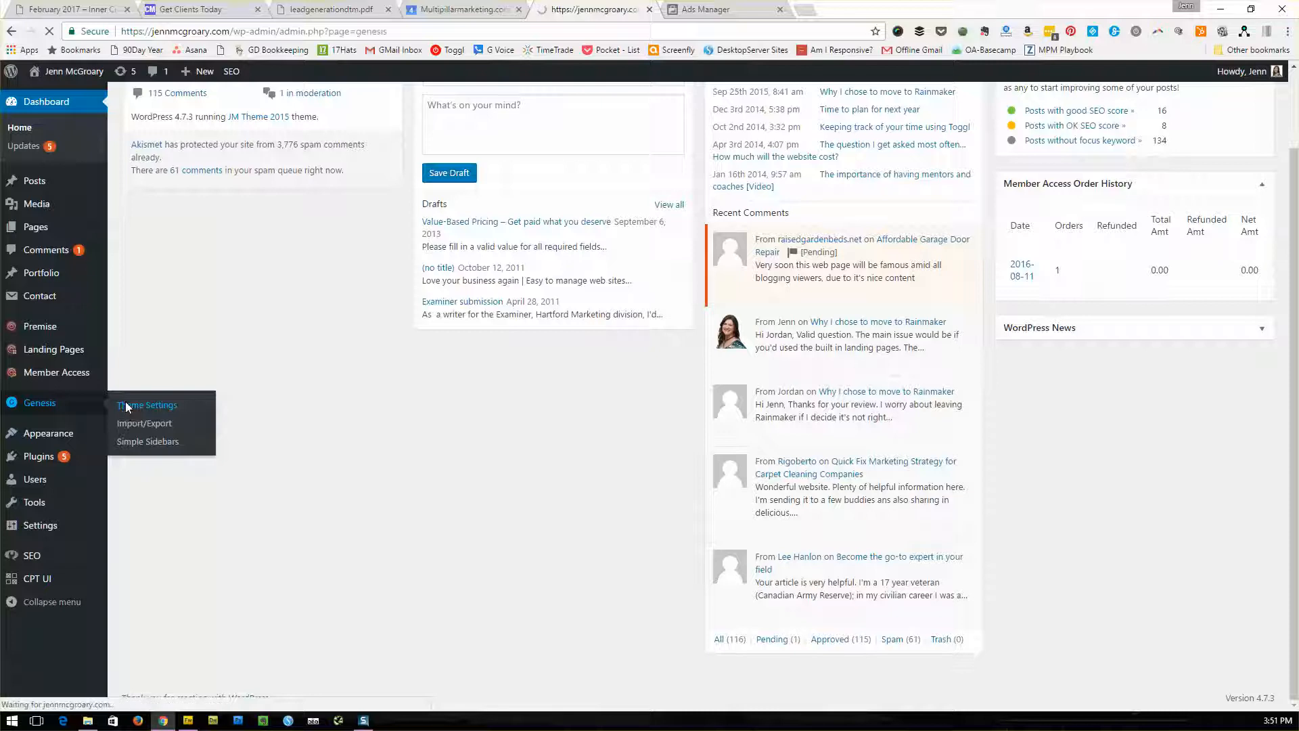
# Paste the pixel base code at the end of Header Scripts, after the Inspectlet embed code, and save the settings
pyautogui.scroll(-19, 816, 391)
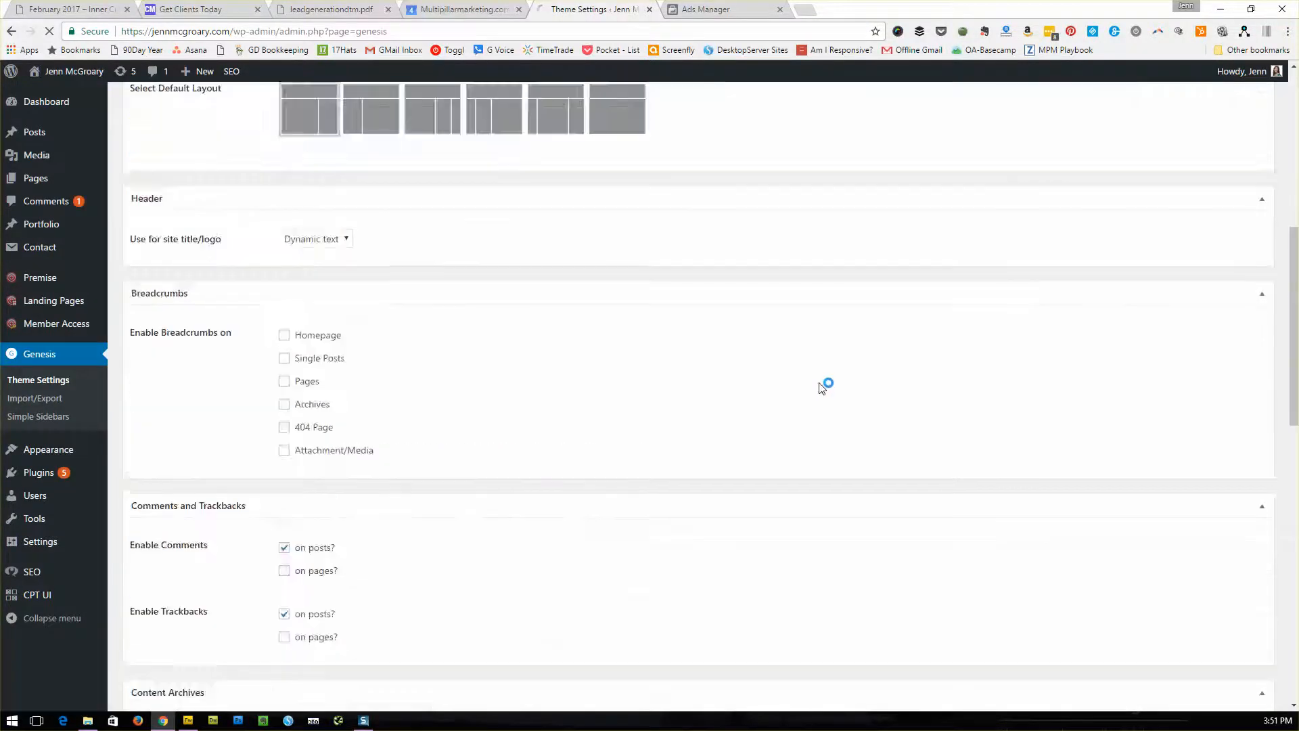
pyautogui.scroll(-3, 851, 417)
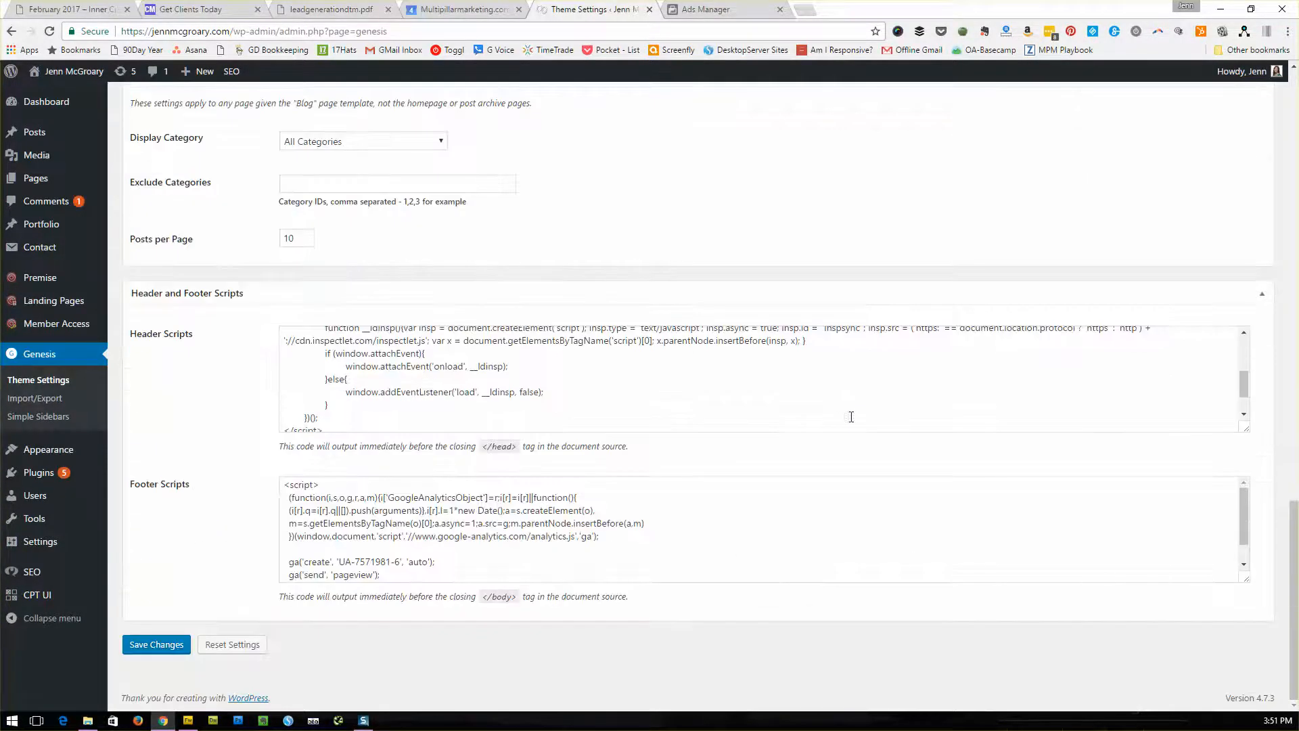
pyautogui.scroll(-2, 430, 384)
pyautogui.scroll(7, 436, 392)
pyautogui.scroll(1, 797, 479)
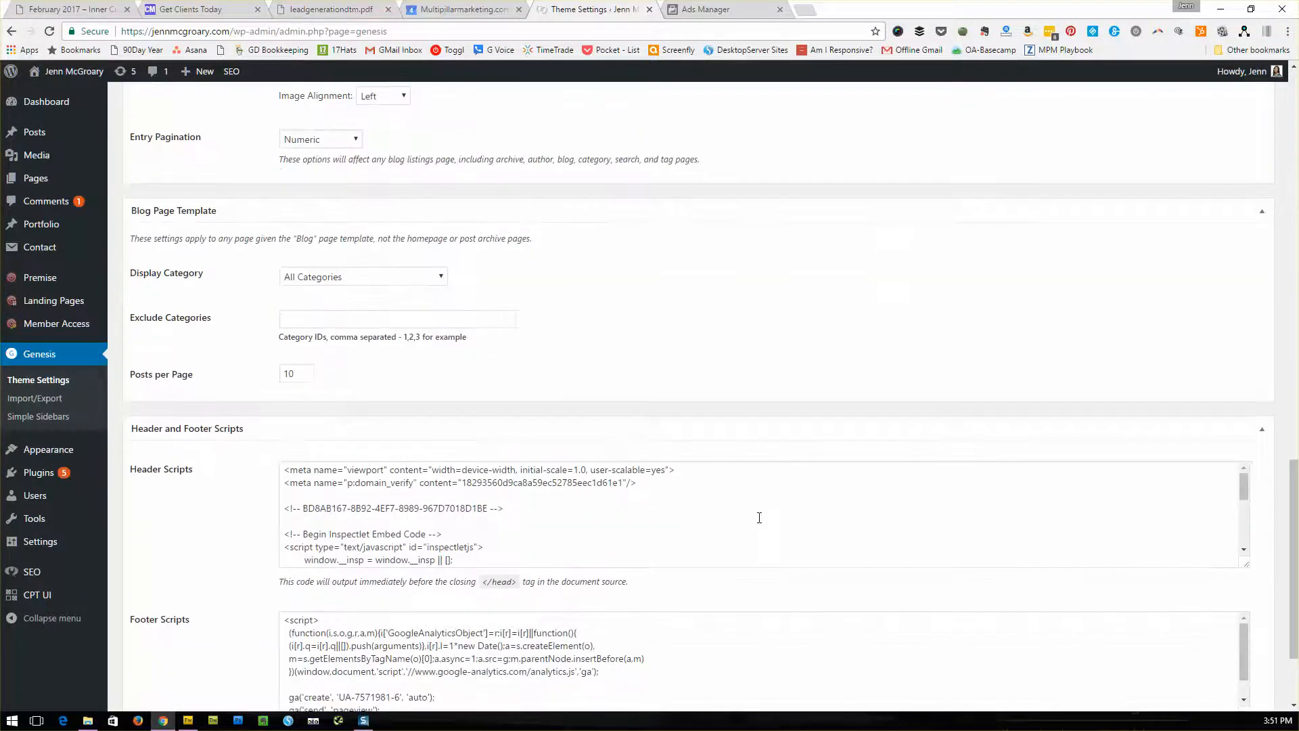
pyautogui.scroll(-6, 727, 515)
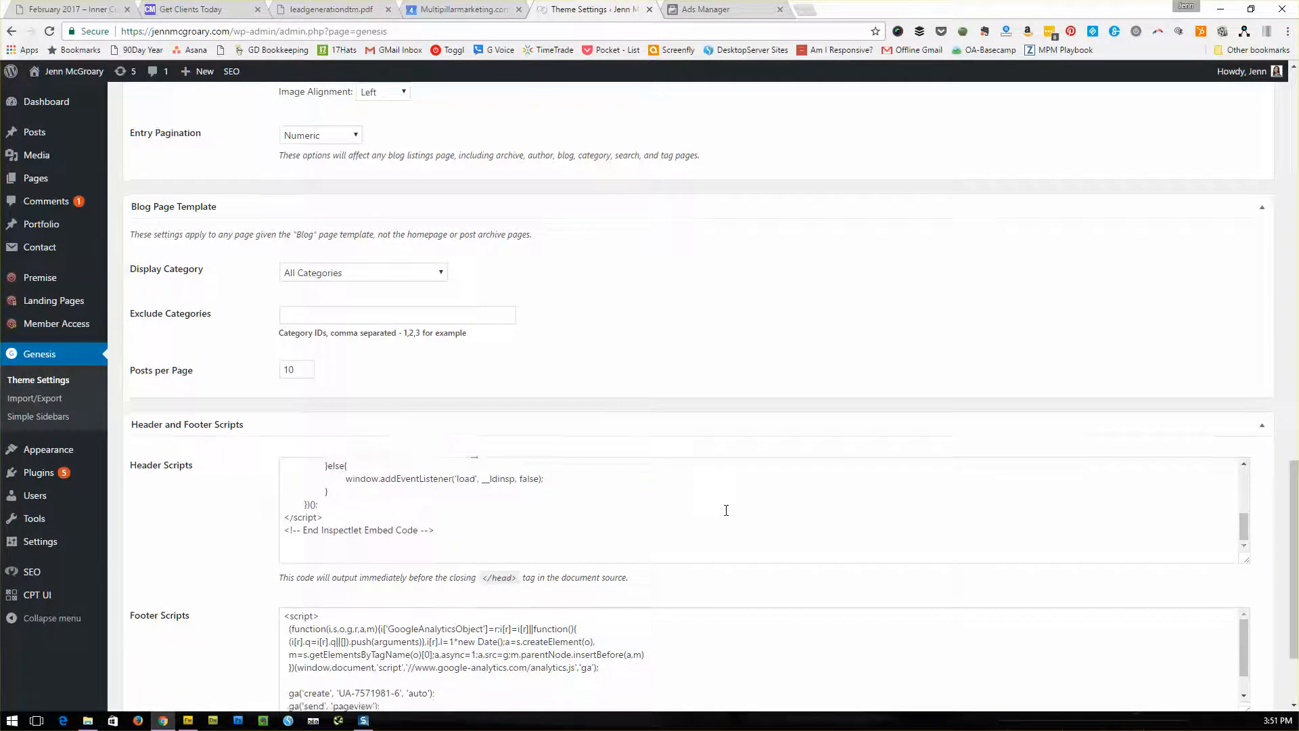
pyautogui.click(554, 418)
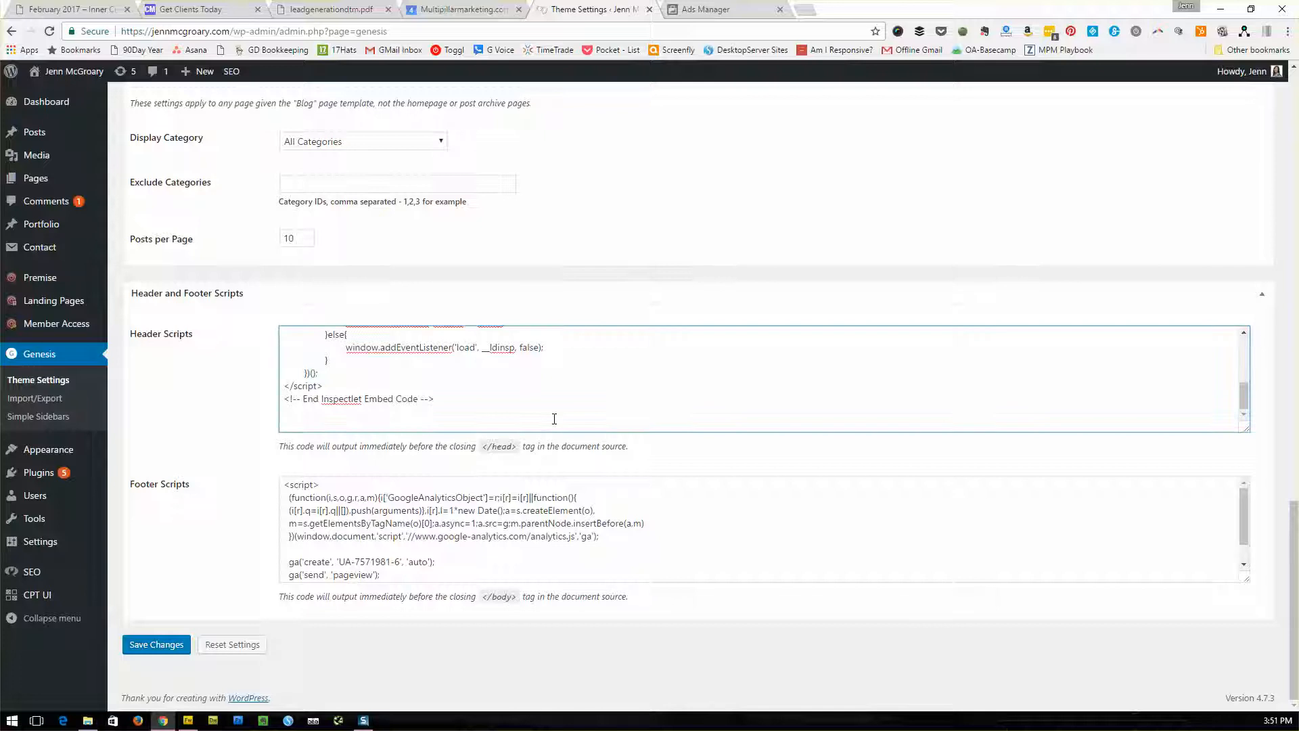
pyautogui.hotkey('ctrl', 'v')
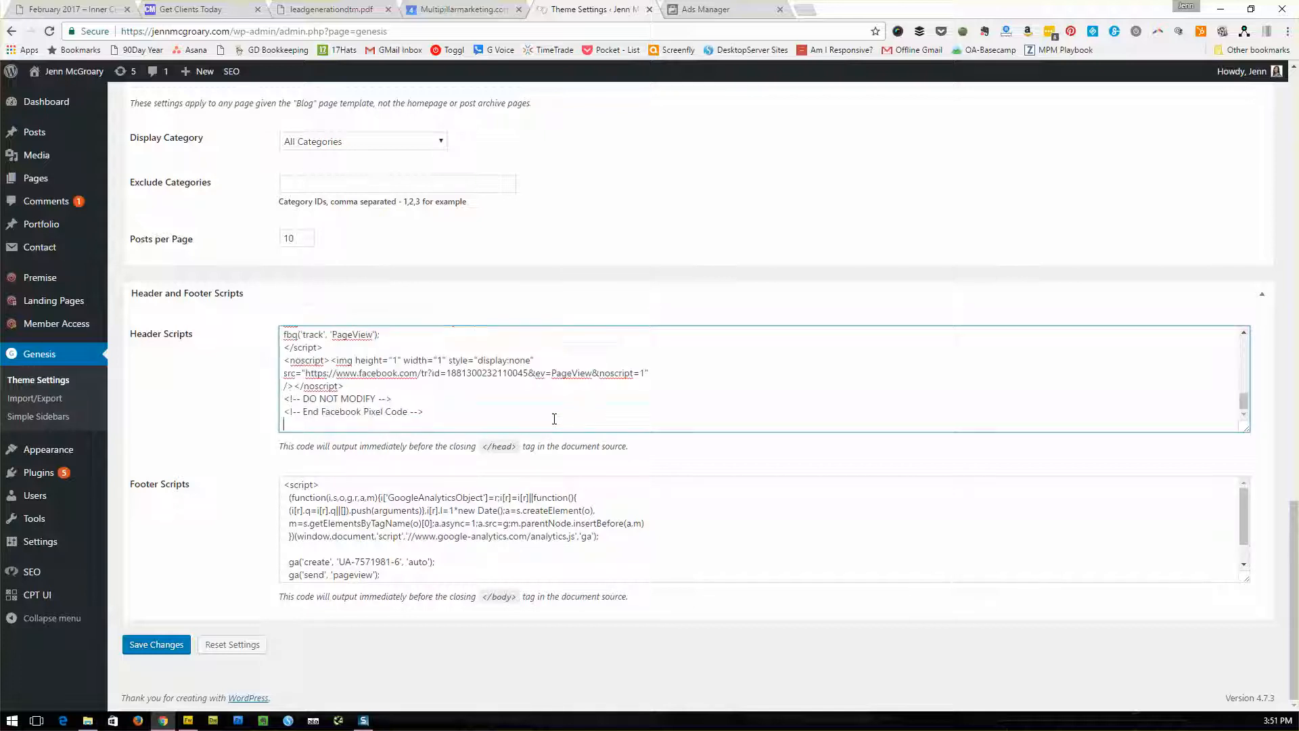
pyautogui.click(153, 648)
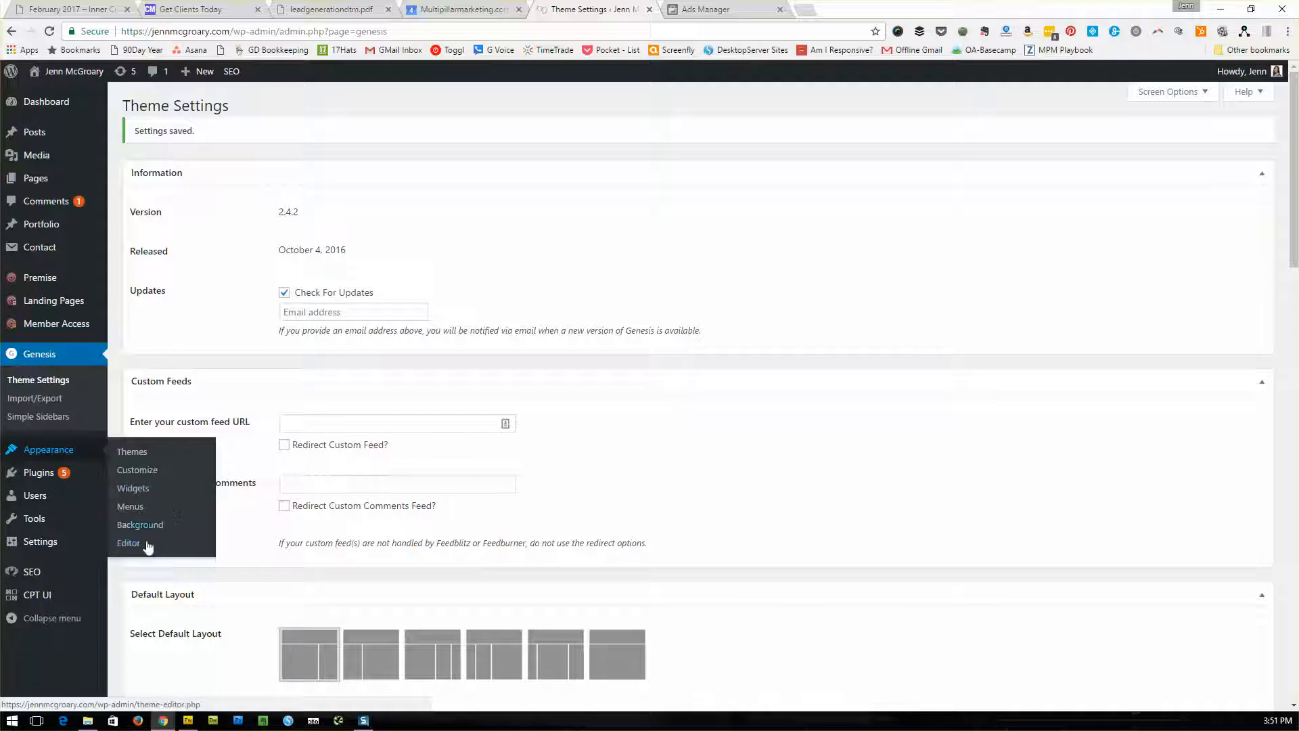
# Open the theme editor and examine the JM Theme 2015 files, including the 404 Template and the Posts Page (home.php)
pyautogui.click(131, 546)
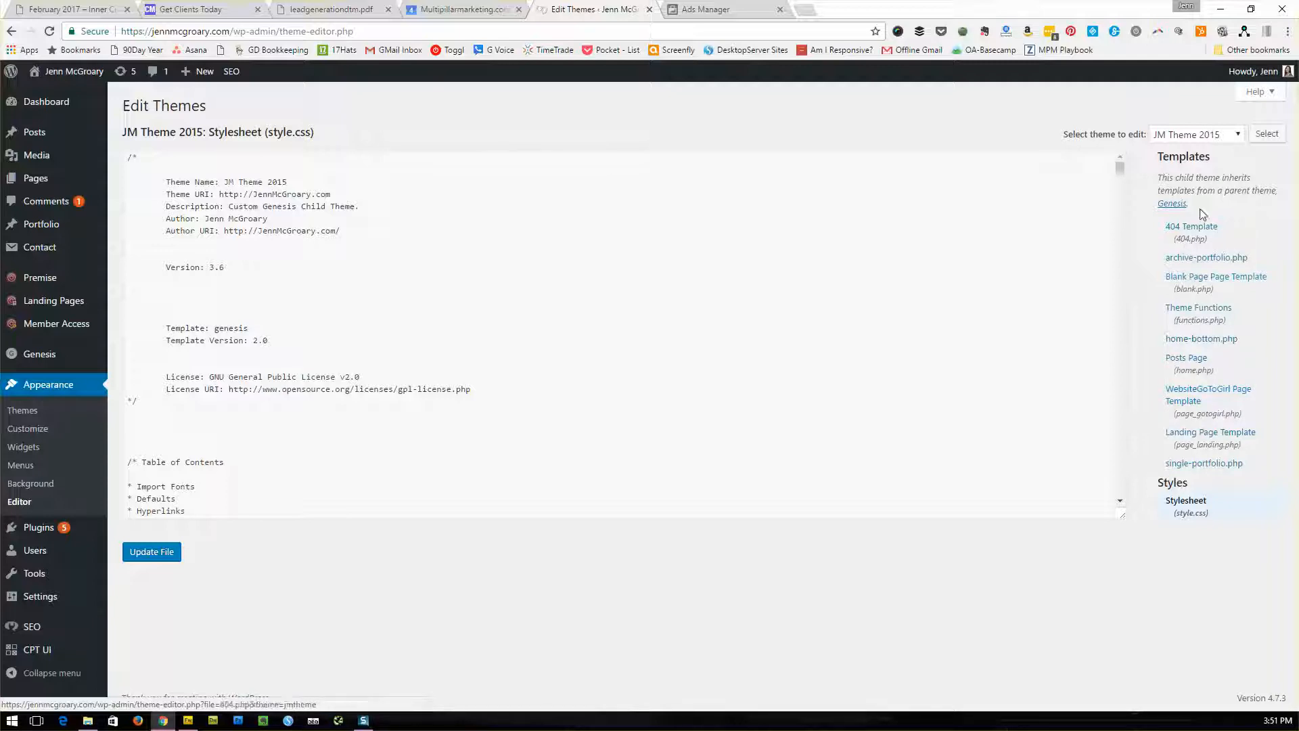
pyautogui.click(1237, 137)
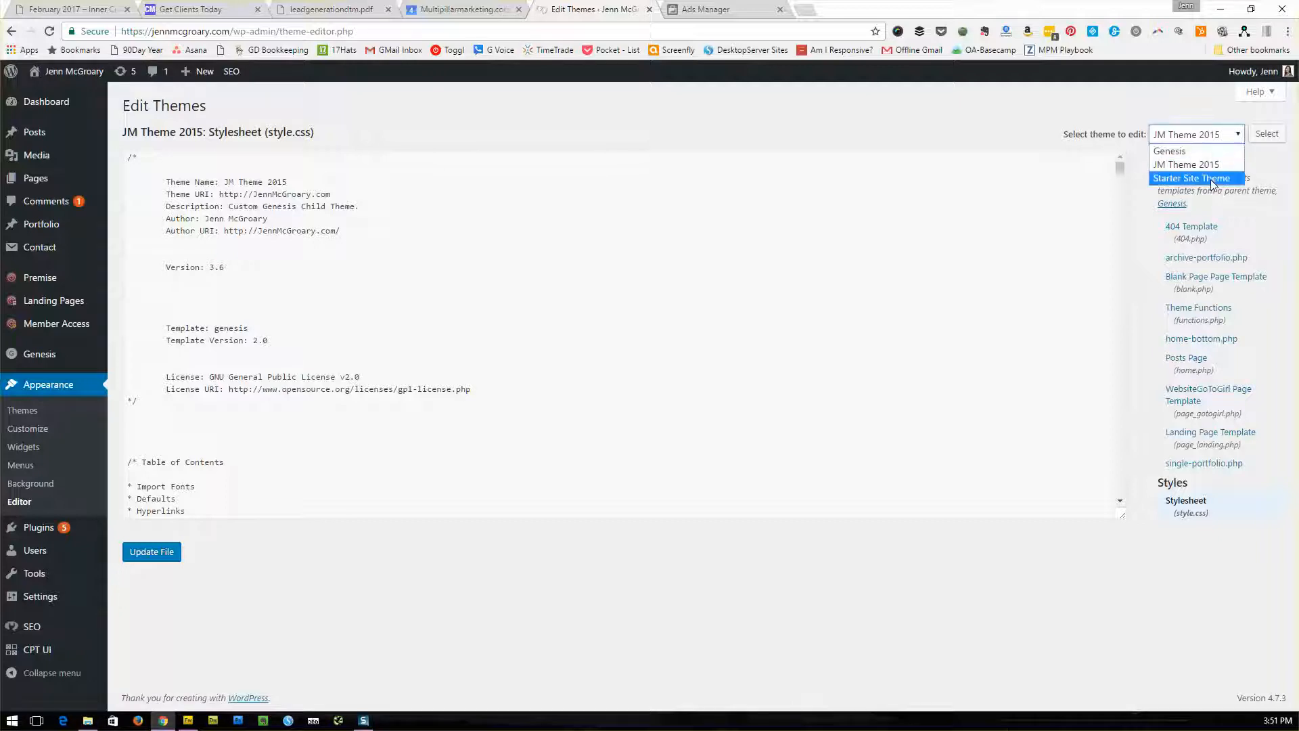
pyautogui.click(1257, 234)
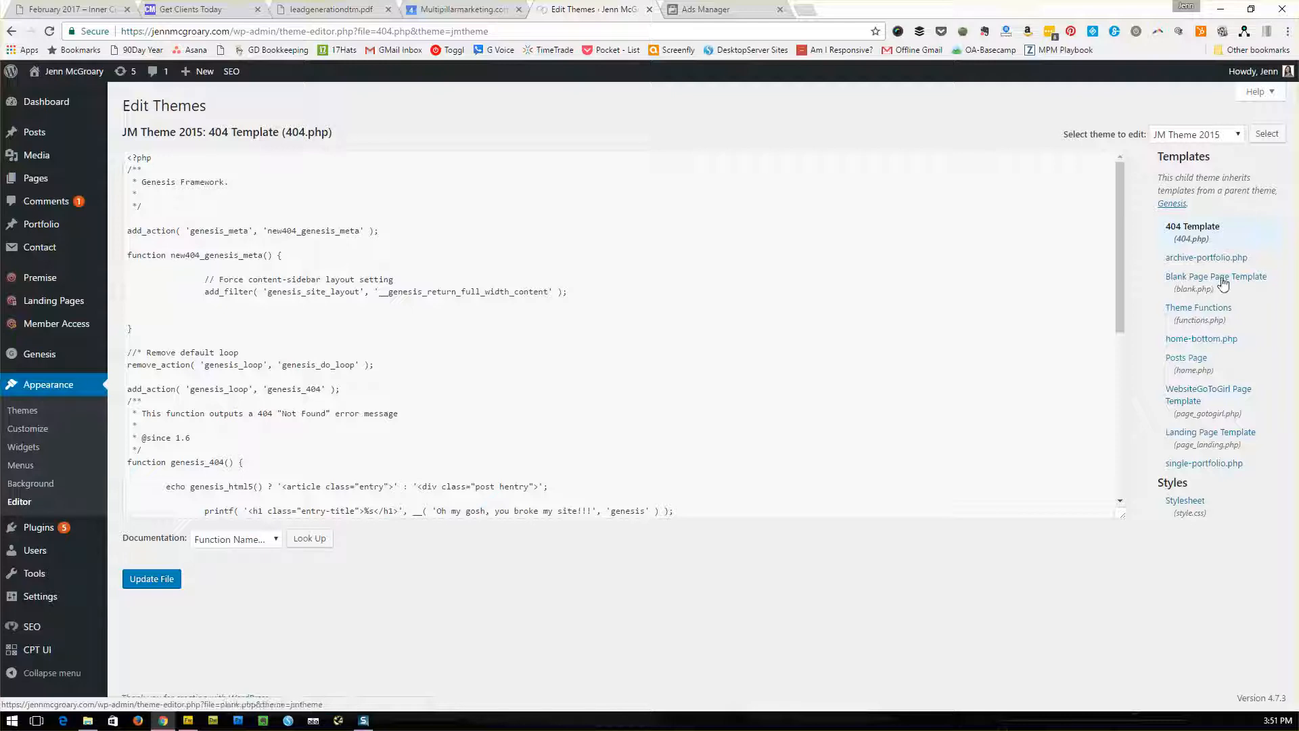
pyautogui.click(1203, 364)
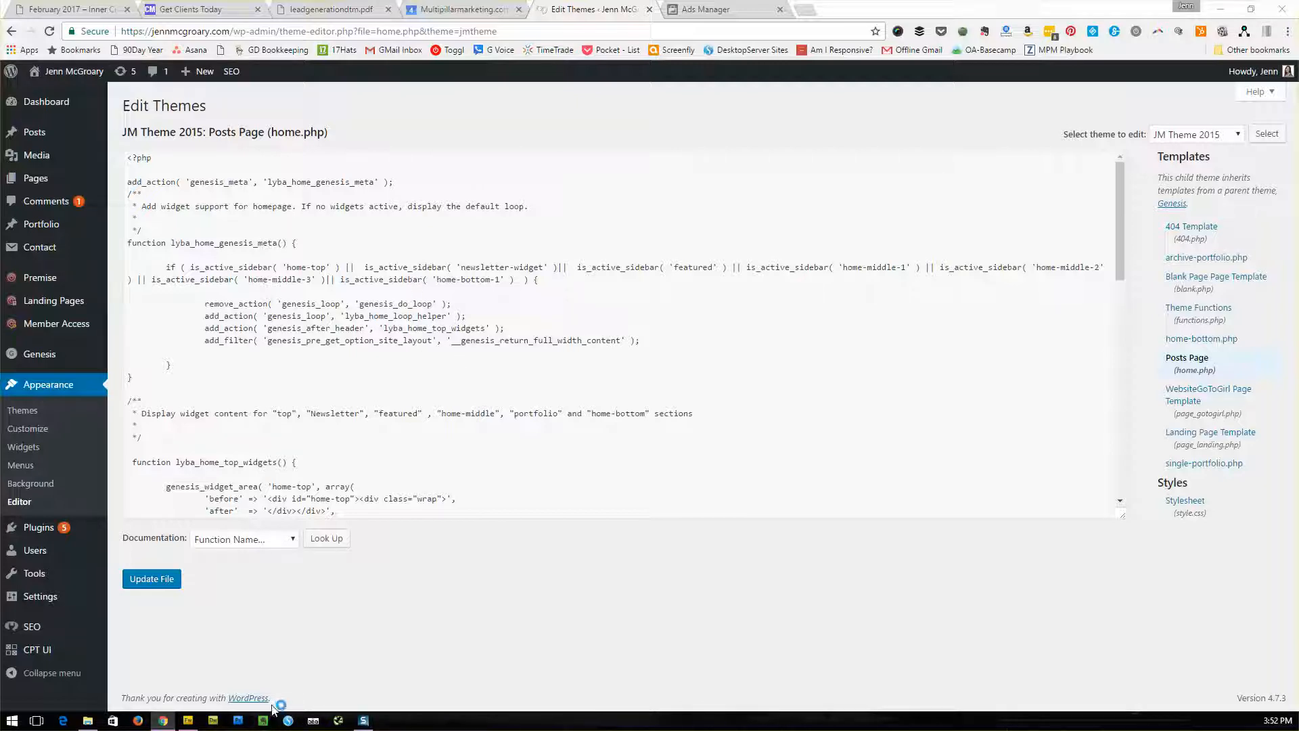
pyautogui.click(804, 10)
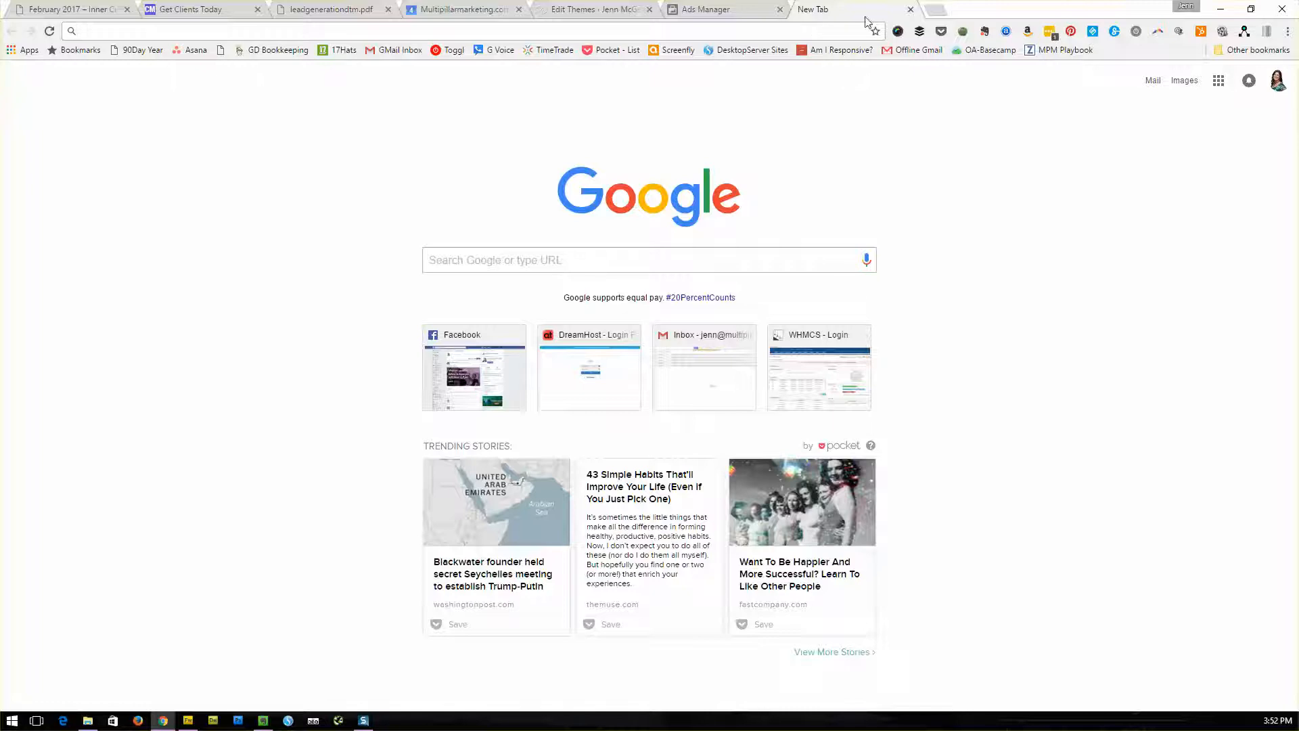
pyautogui.click(910, 9)
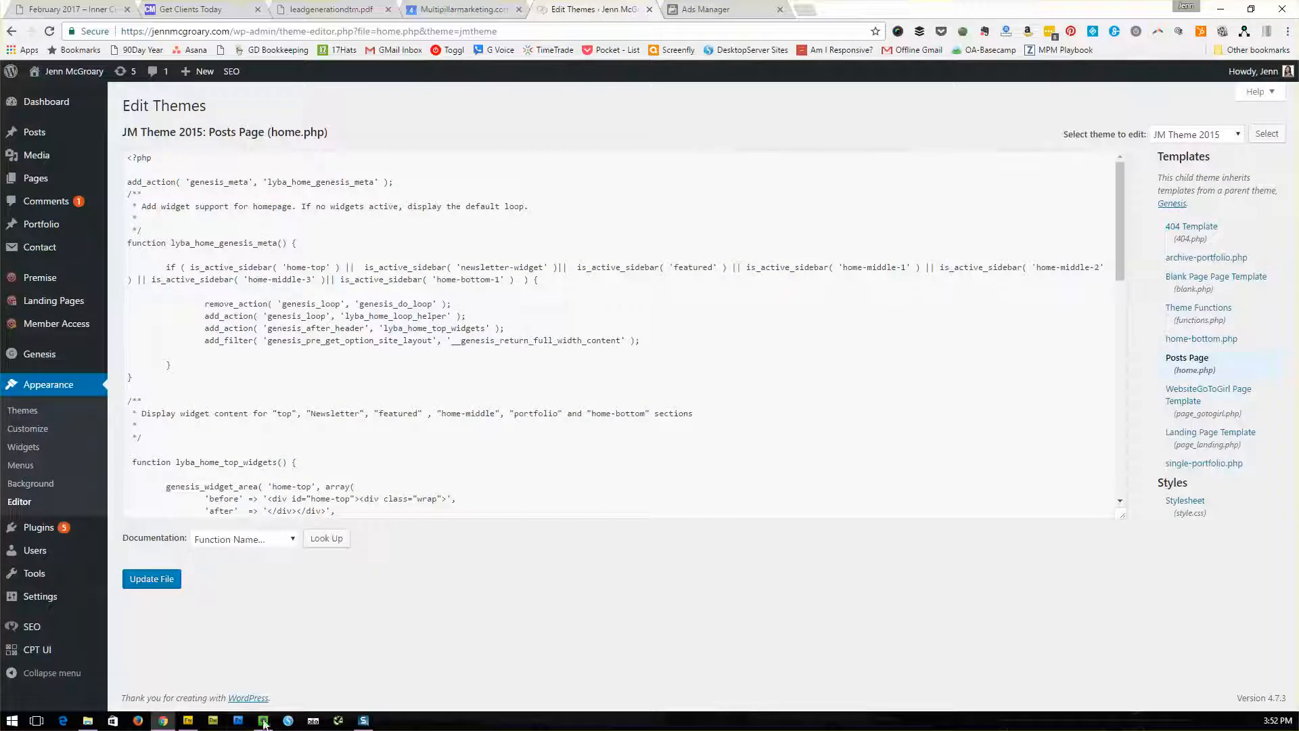
# Switch to HTML-Kit and open header.php from the httpdocs folder of the printartstore.com server
pyautogui.click(314, 721)
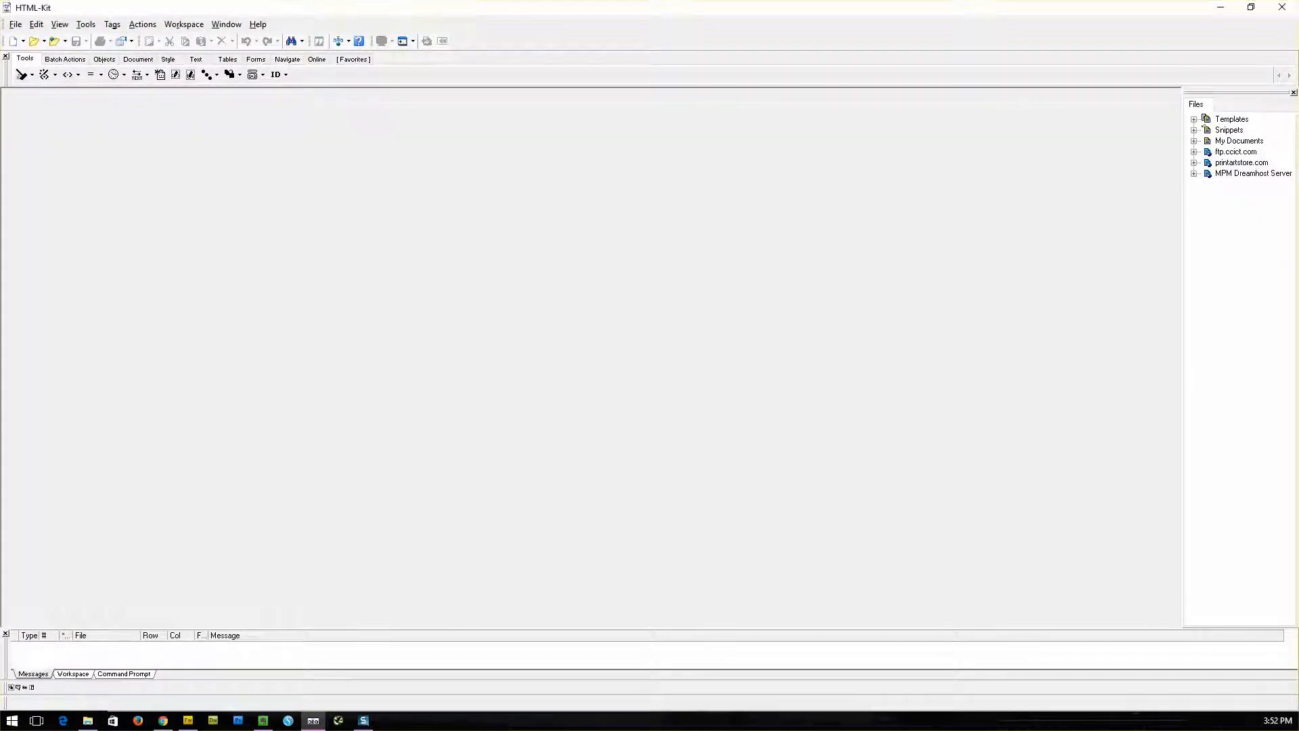
pyautogui.click(1193, 163)
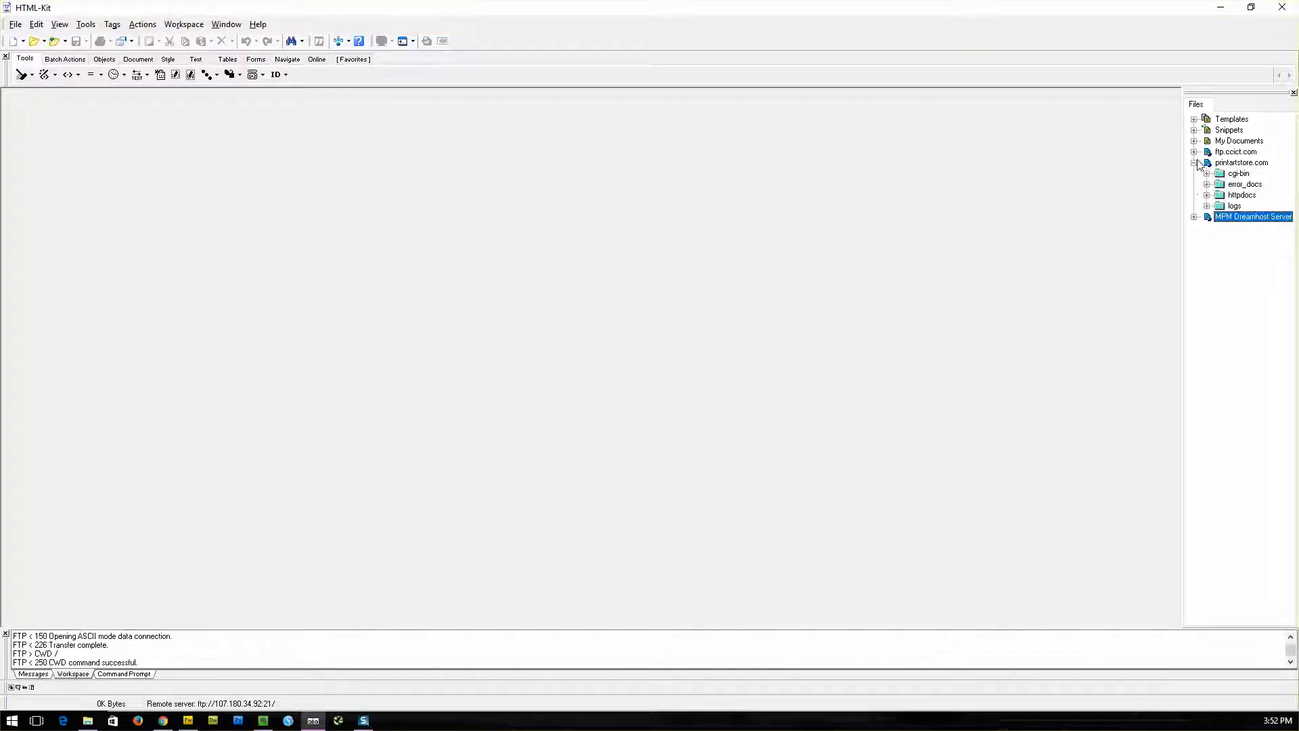
pyautogui.click(1206, 195)
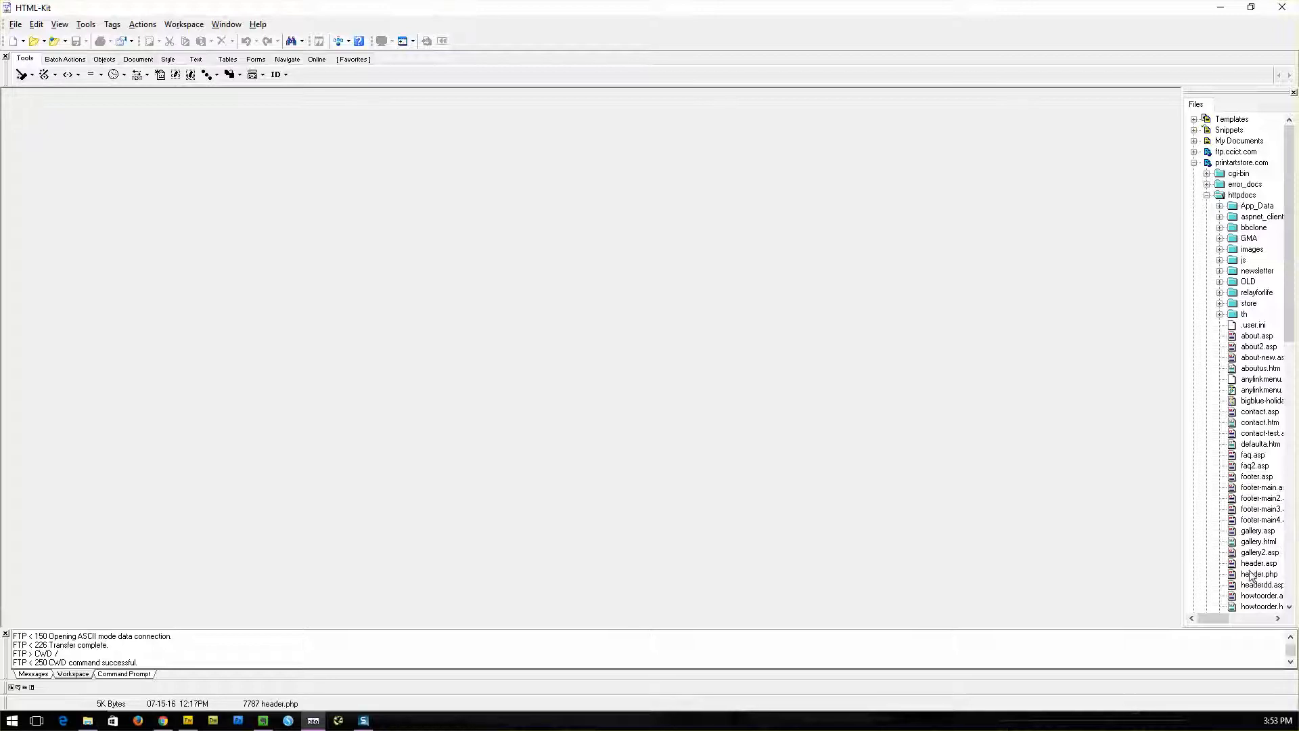
pyautogui.scroll(-2, 1253, 547)
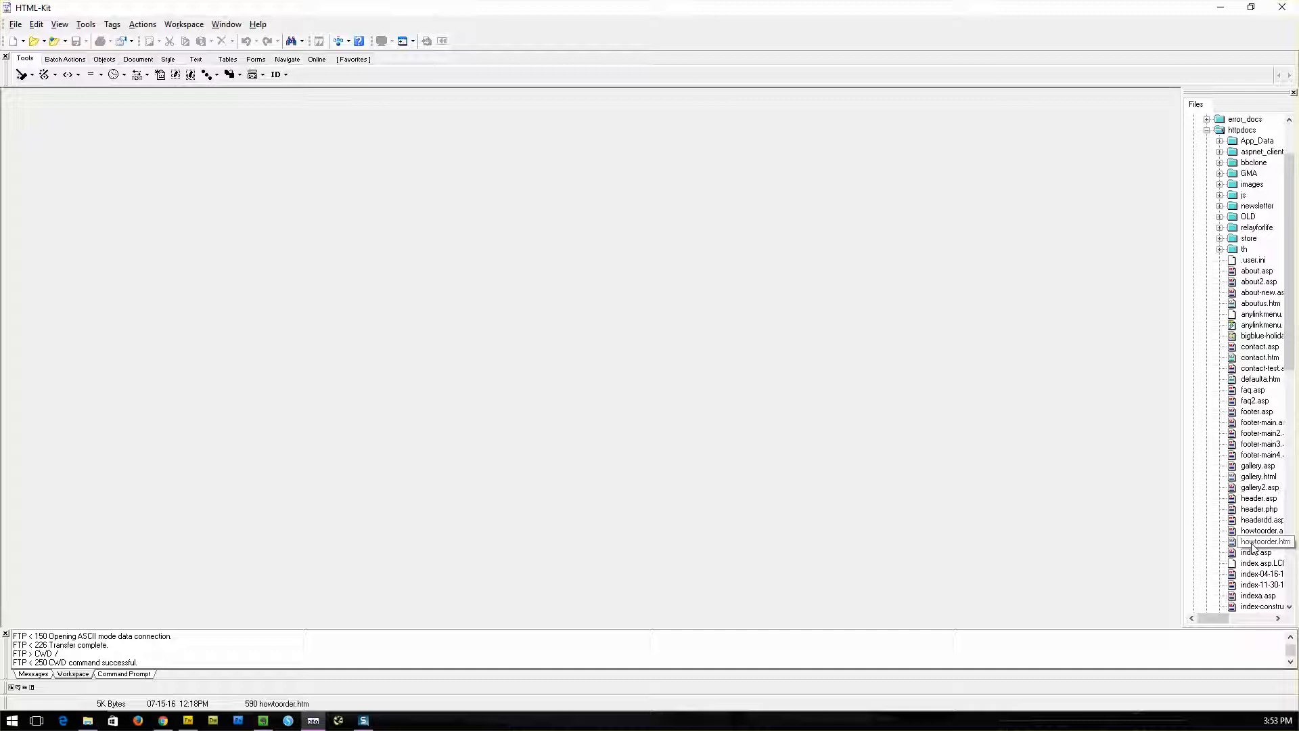
pyautogui.click(1249, 509)
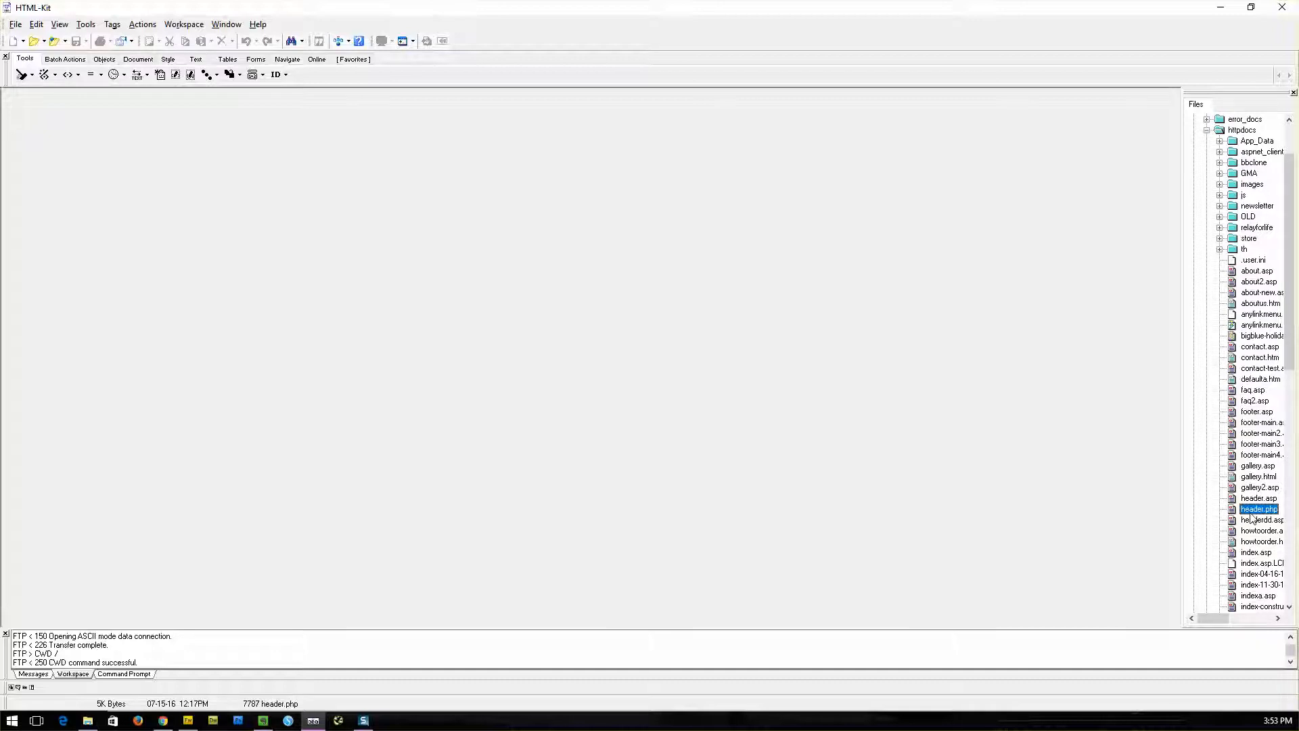
pyautogui.doubleClick(1249, 511)
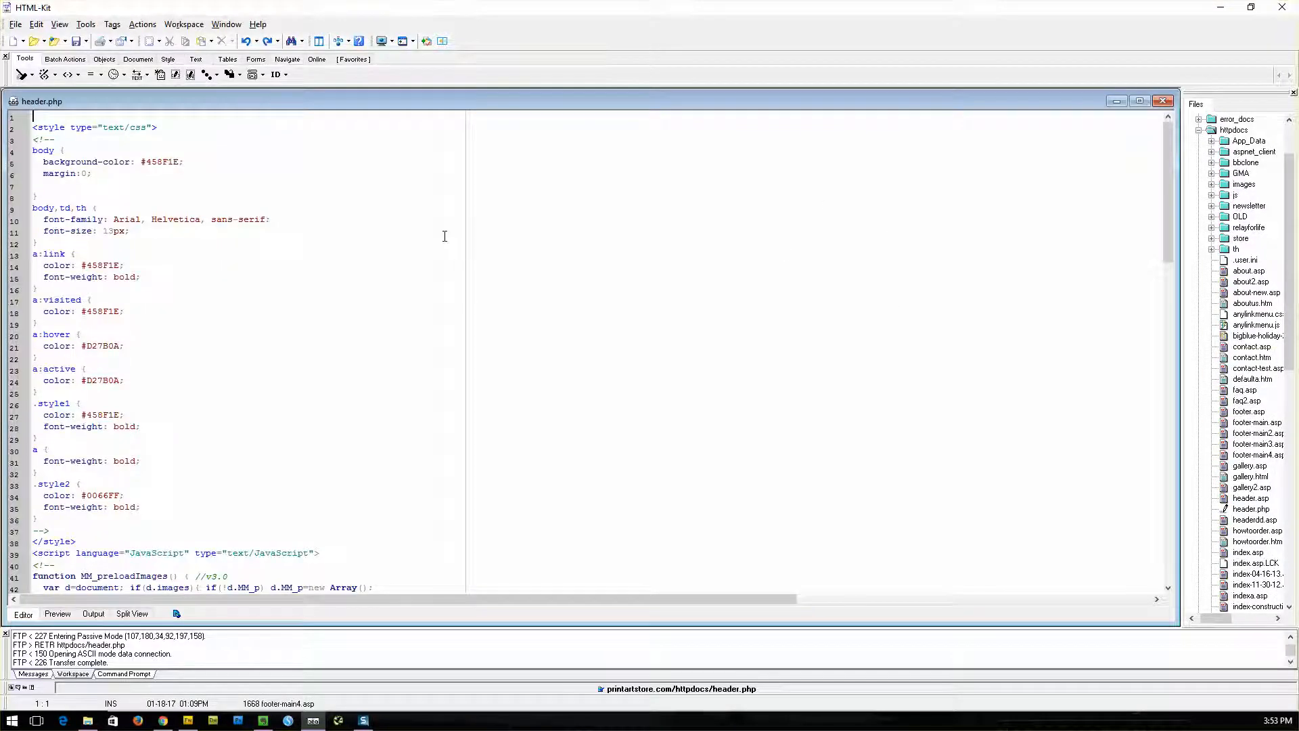
# Paste the Facebook pixel base code on a new line just above the closing </head> tag in header.php
pyautogui.scroll(-10, 120, 193)
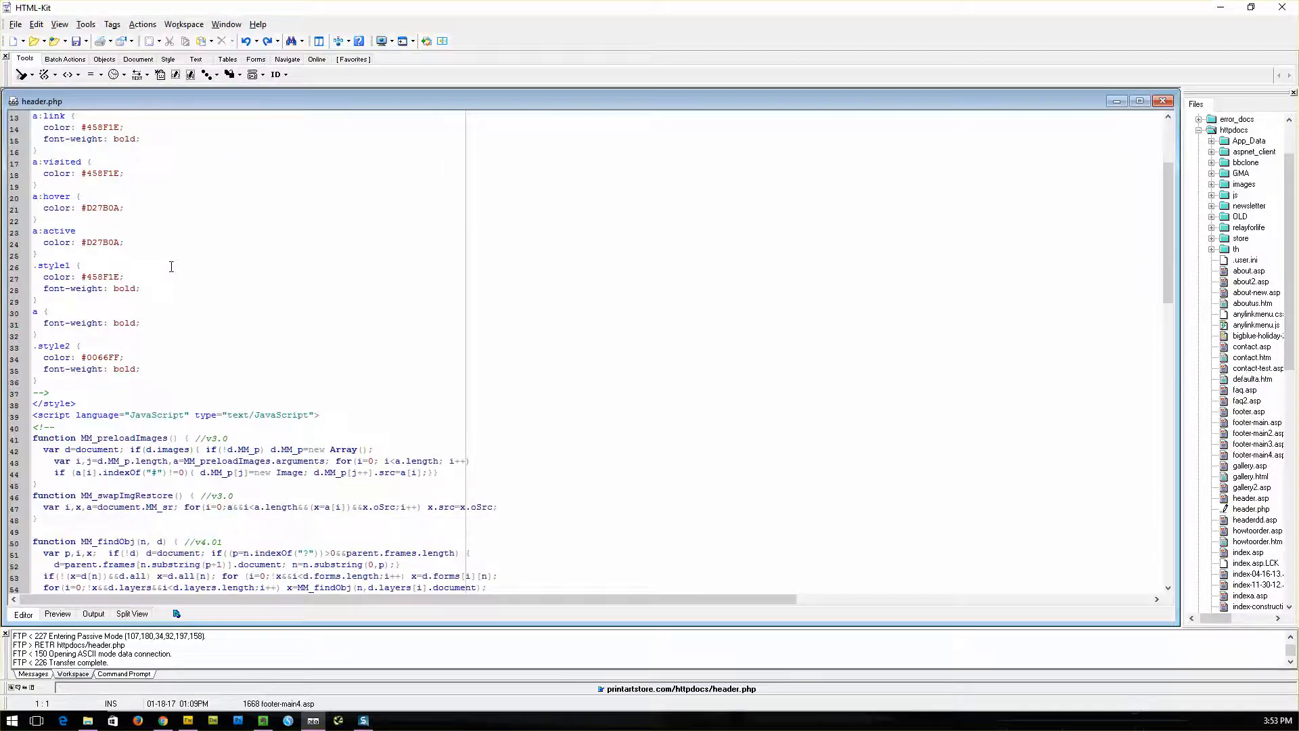
pyautogui.scroll(-1, 189, 314)
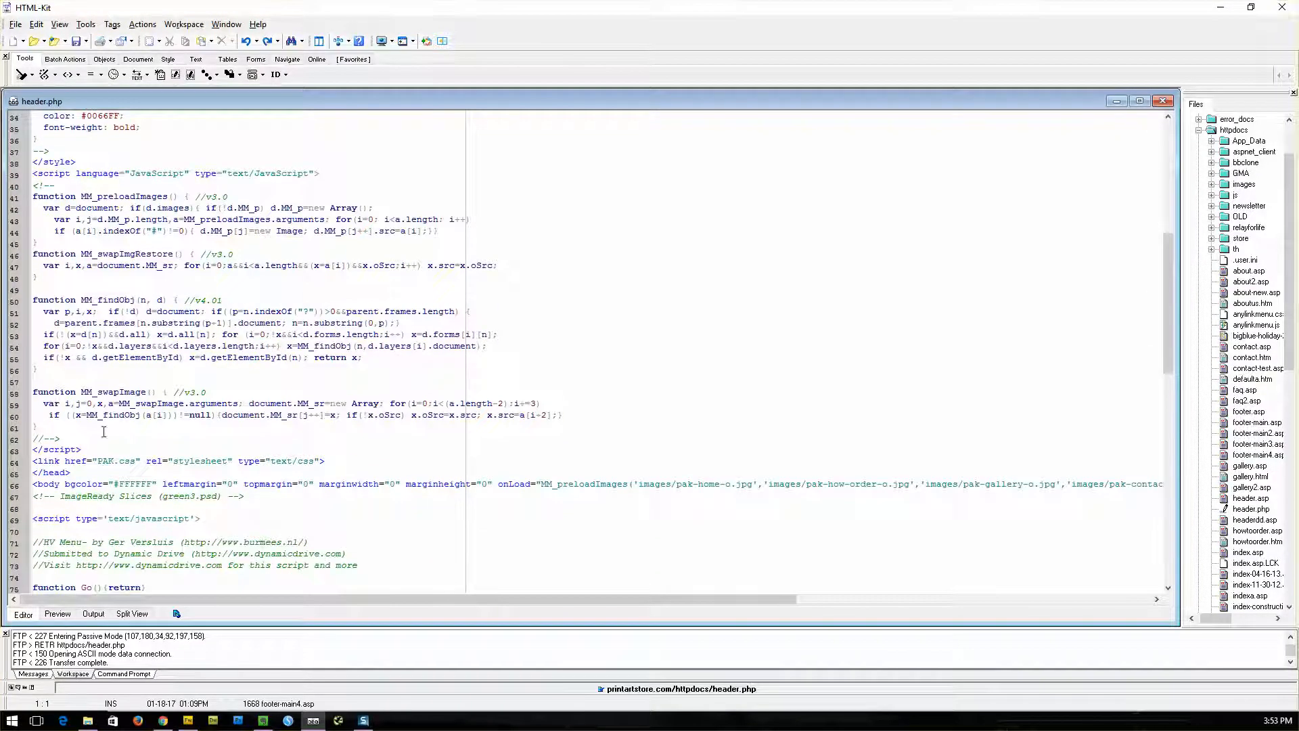
pyautogui.moveTo(72, 473); pyautogui.dragTo(35, 472)
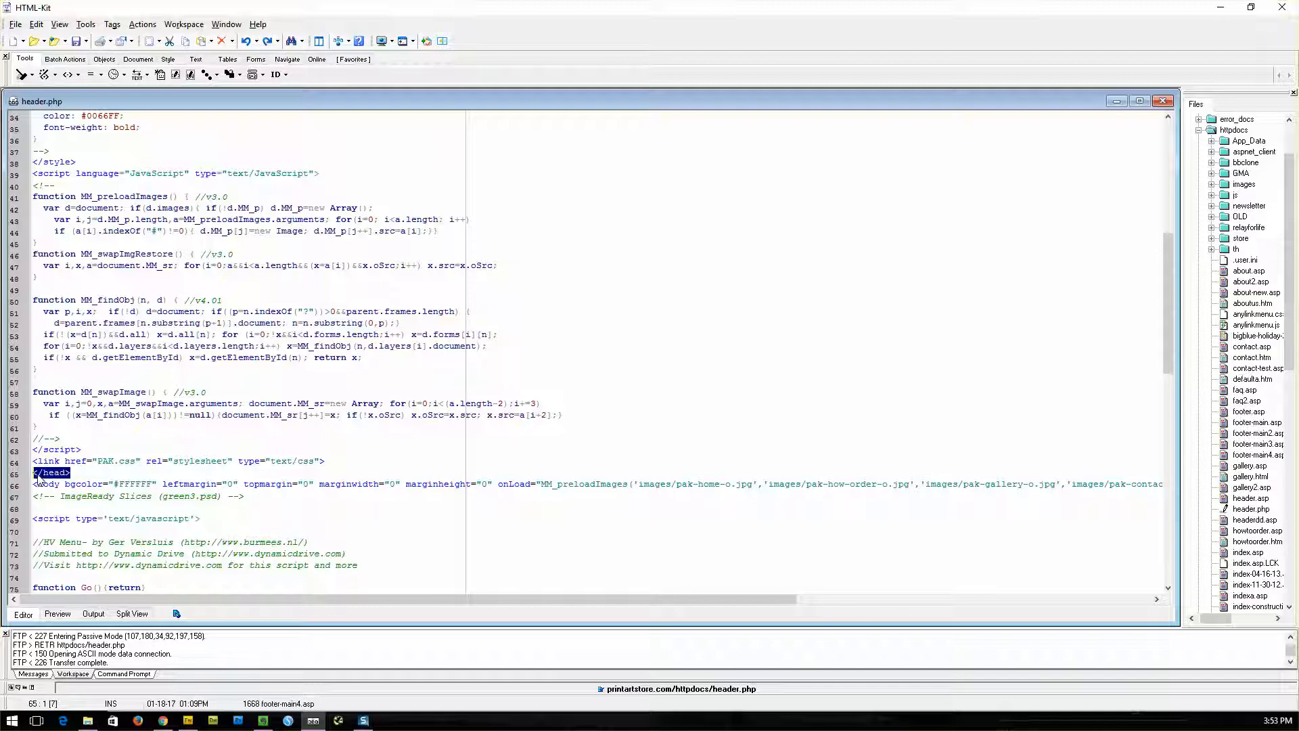
pyautogui.scroll(11, 87, 465)
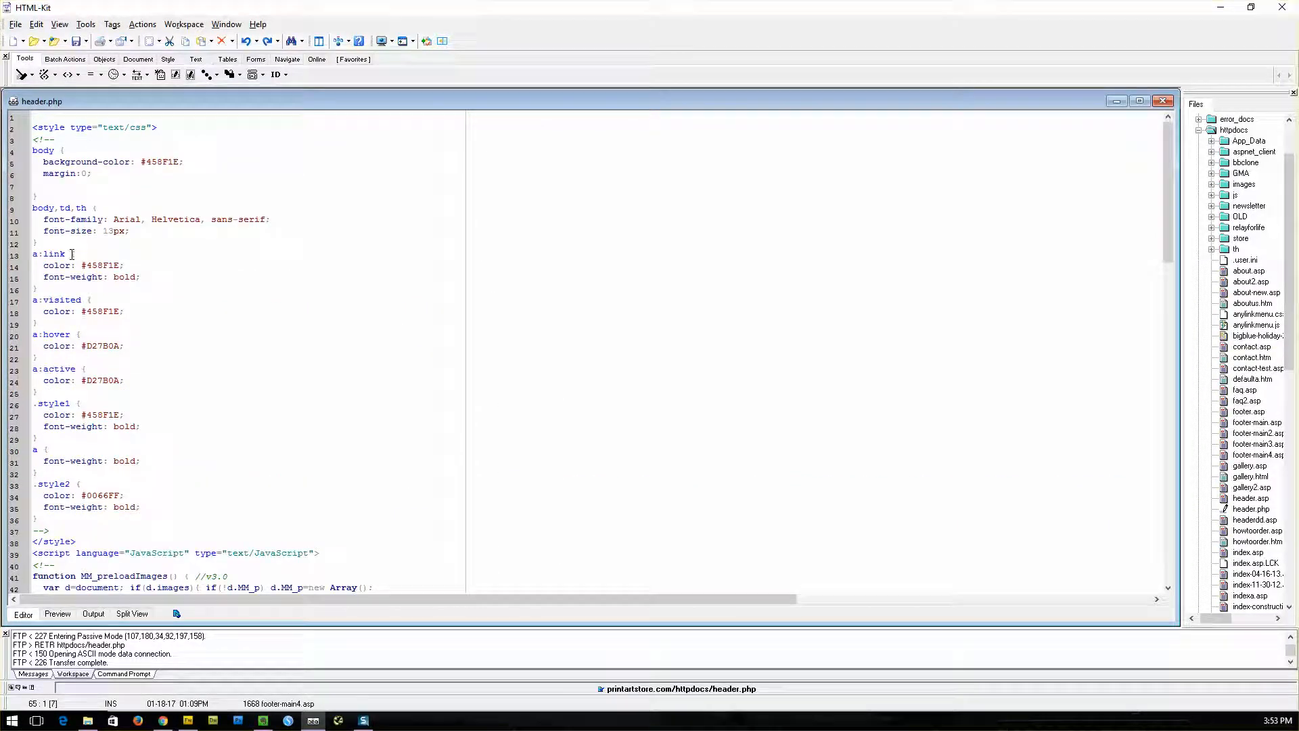
pyautogui.scroll(-11, 55, 421)
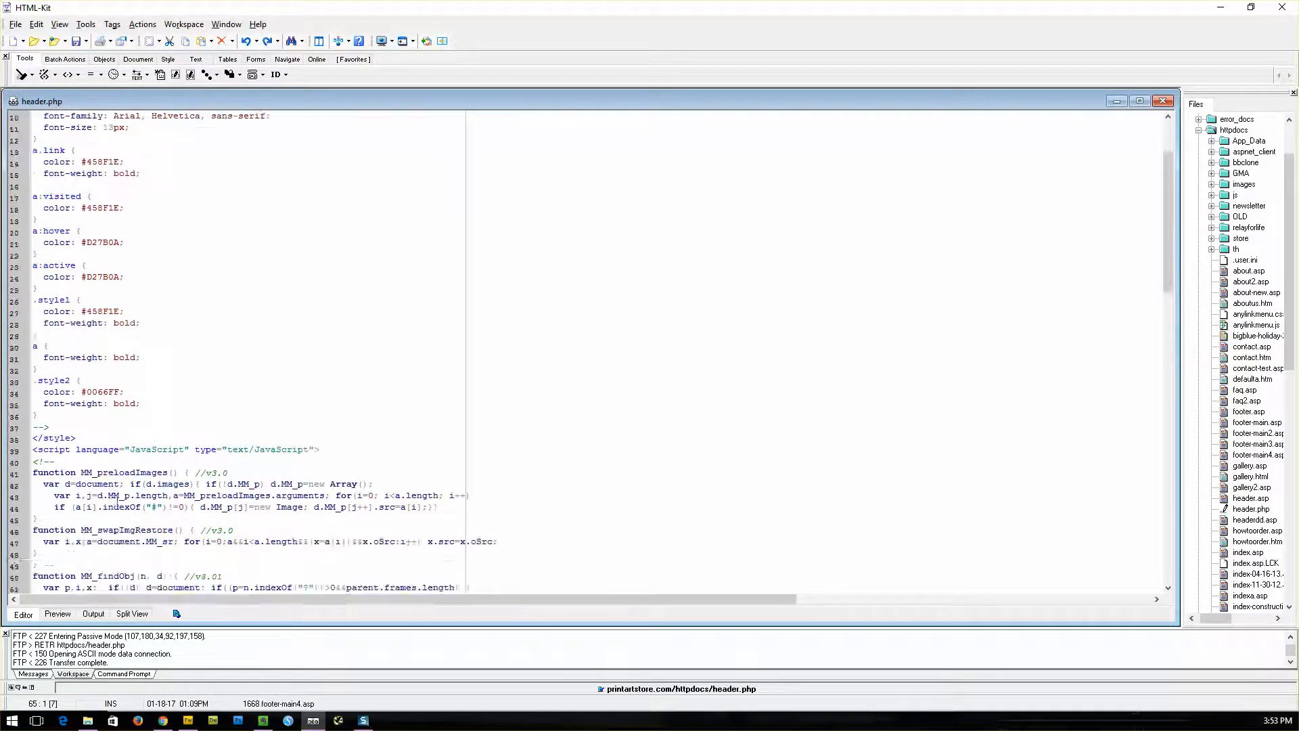
pyautogui.click(352, 461)
pyautogui.press('Return')
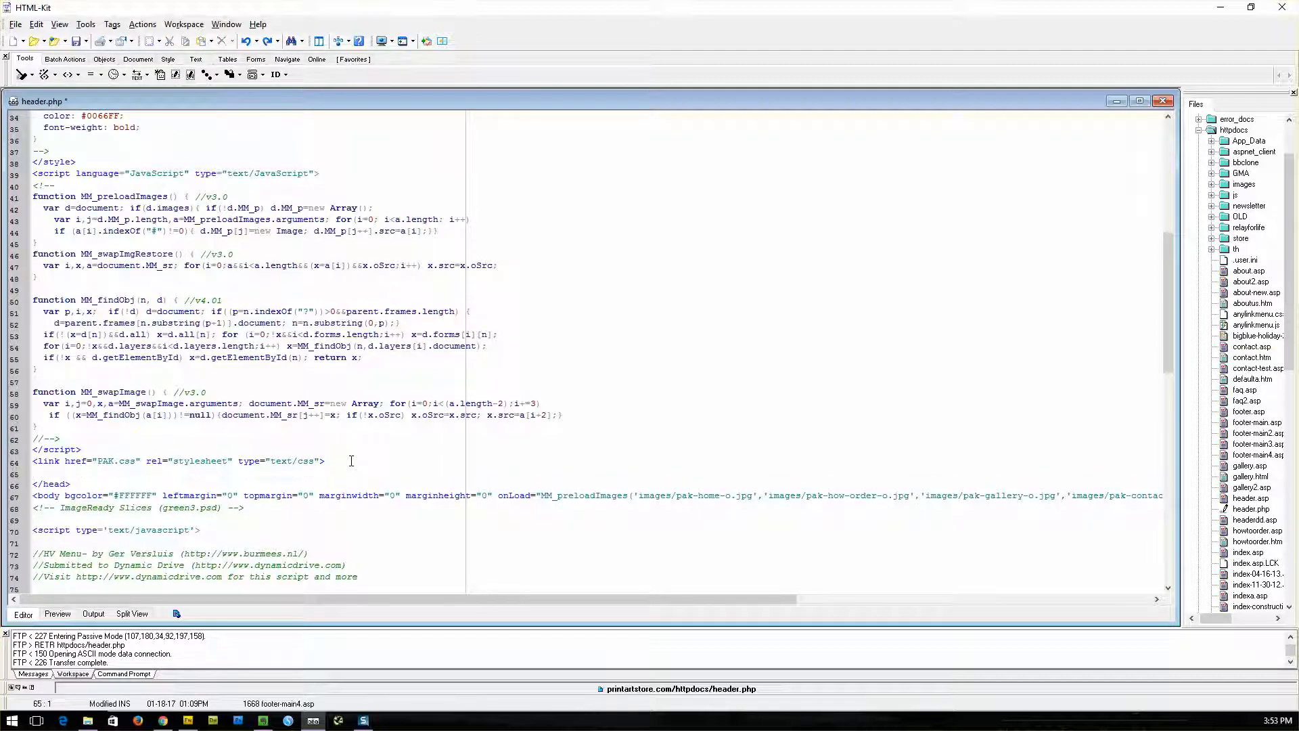
pyautogui.rightClick(50, 472)
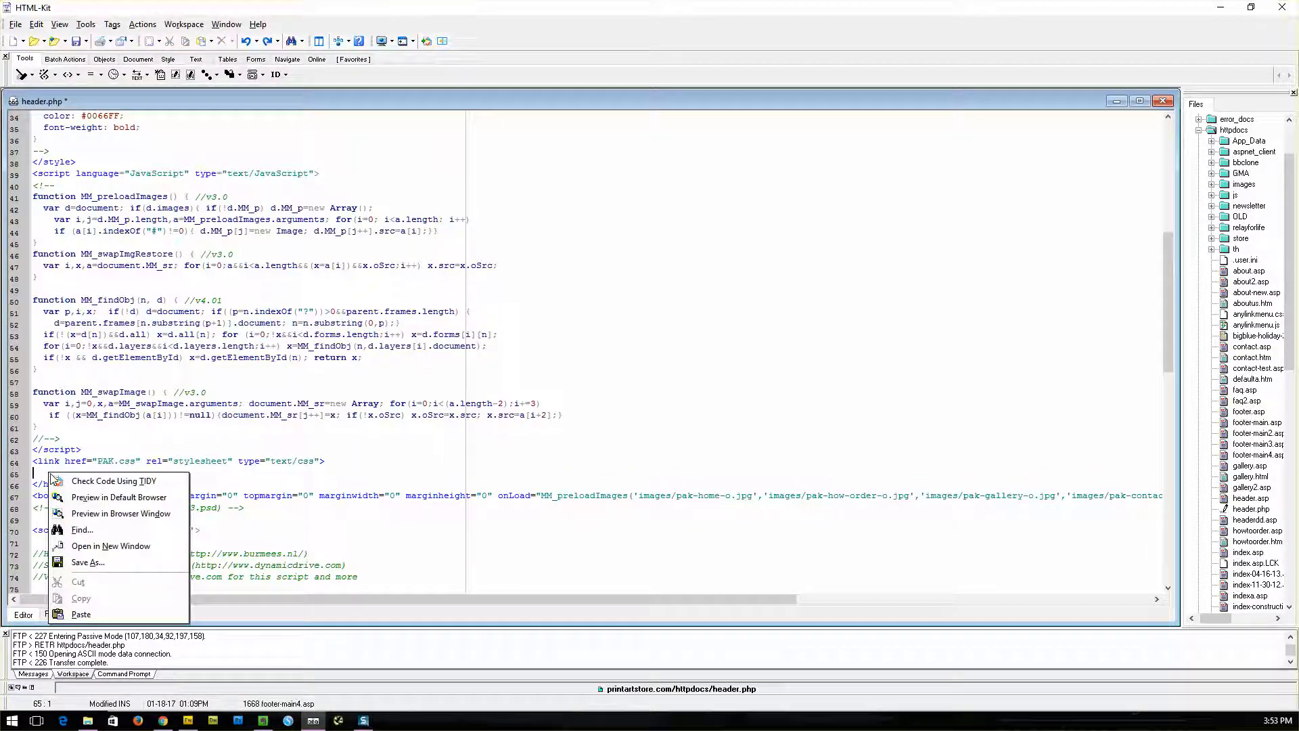
pyautogui.click(65, 613)
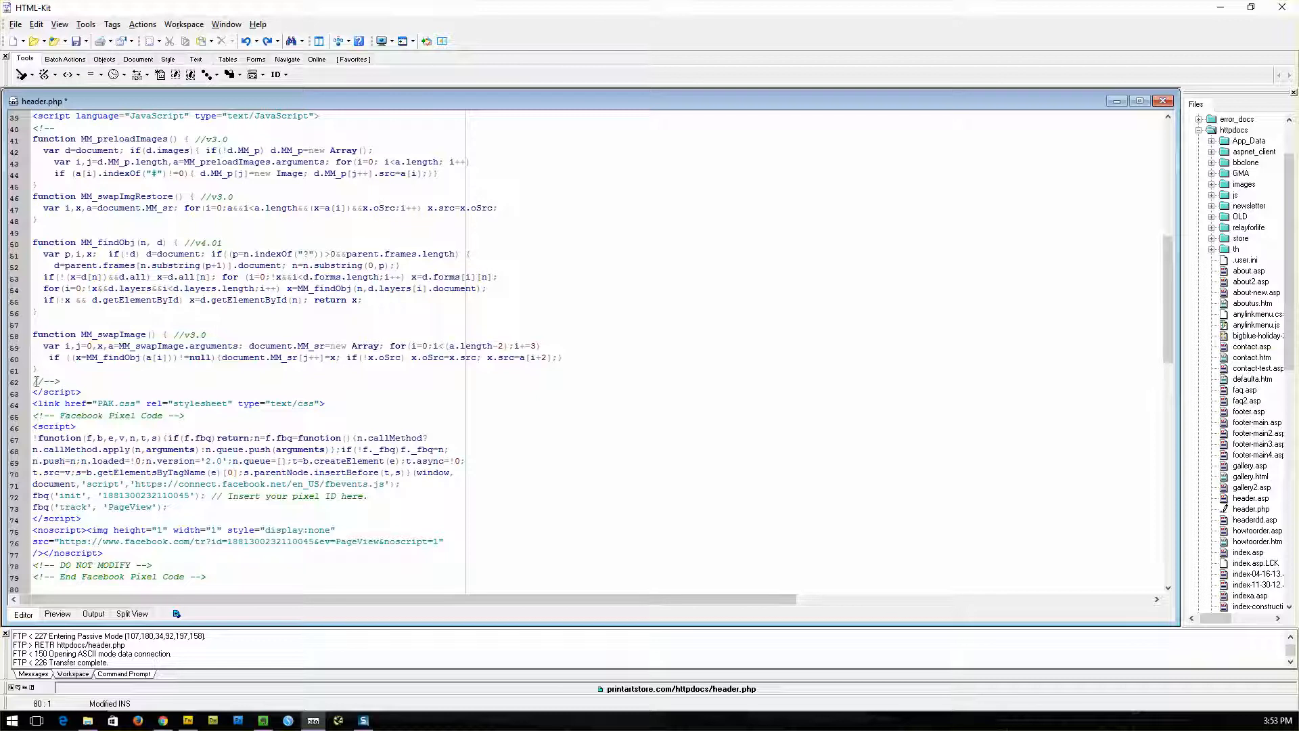
# Delete the pasted Facebook pixel code block from header.php
pyautogui.scroll(-1, 75, 399)
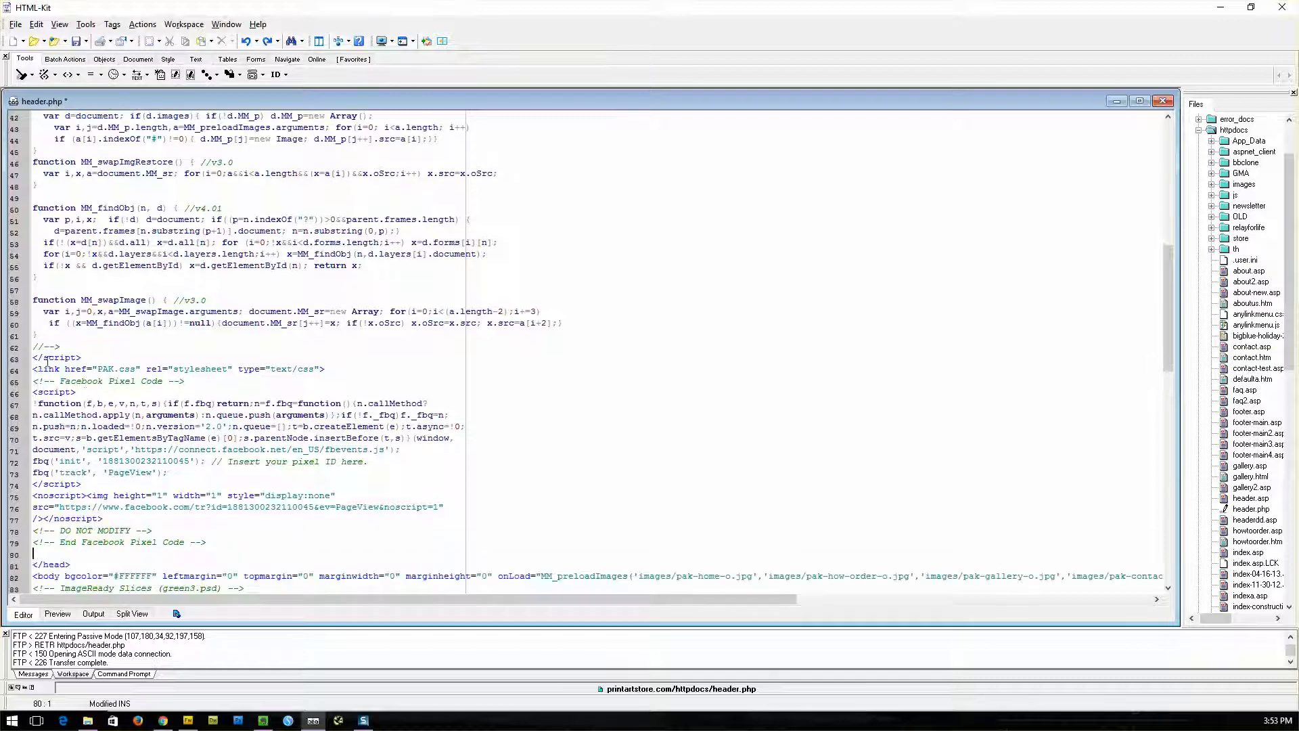
pyautogui.moveTo(33, 381); pyautogui.dragTo(237, 538)
pyautogui.press('Delete')
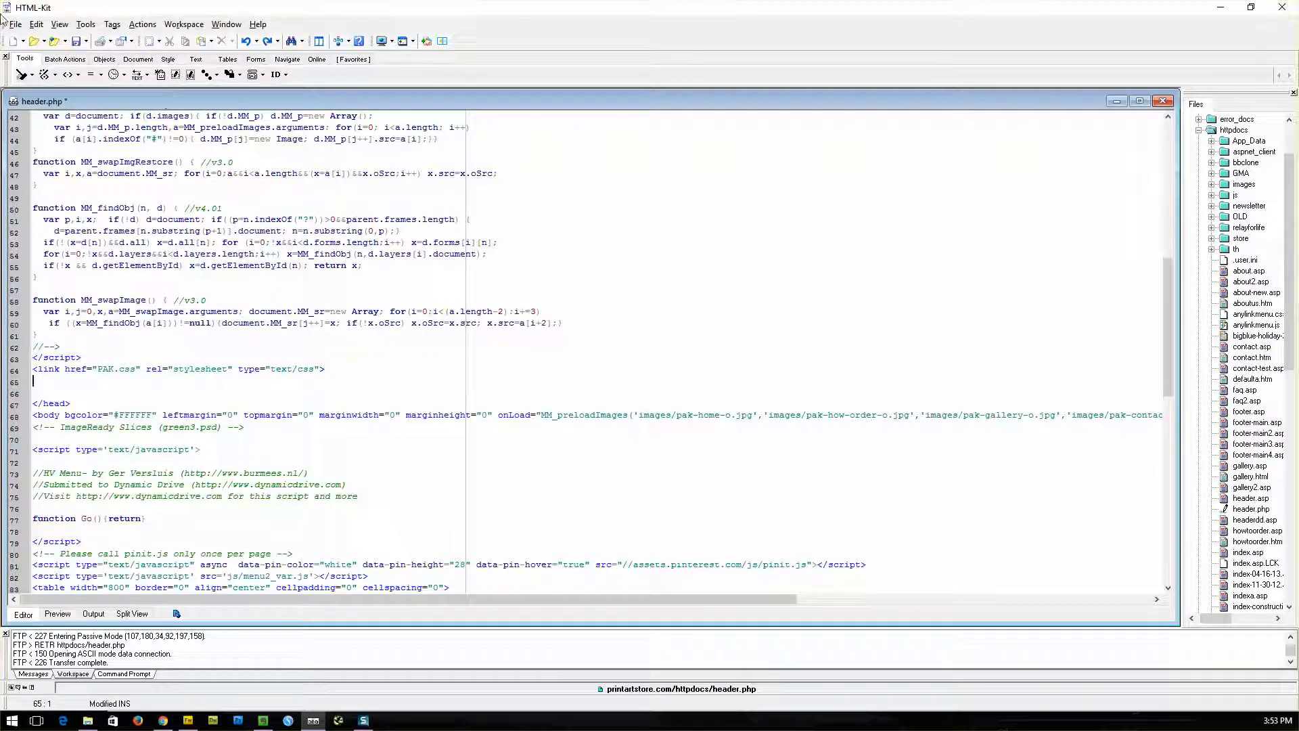
# Close header.php without saving the changes and exit HTML-Kit
pyautogui.click(1162, 101)
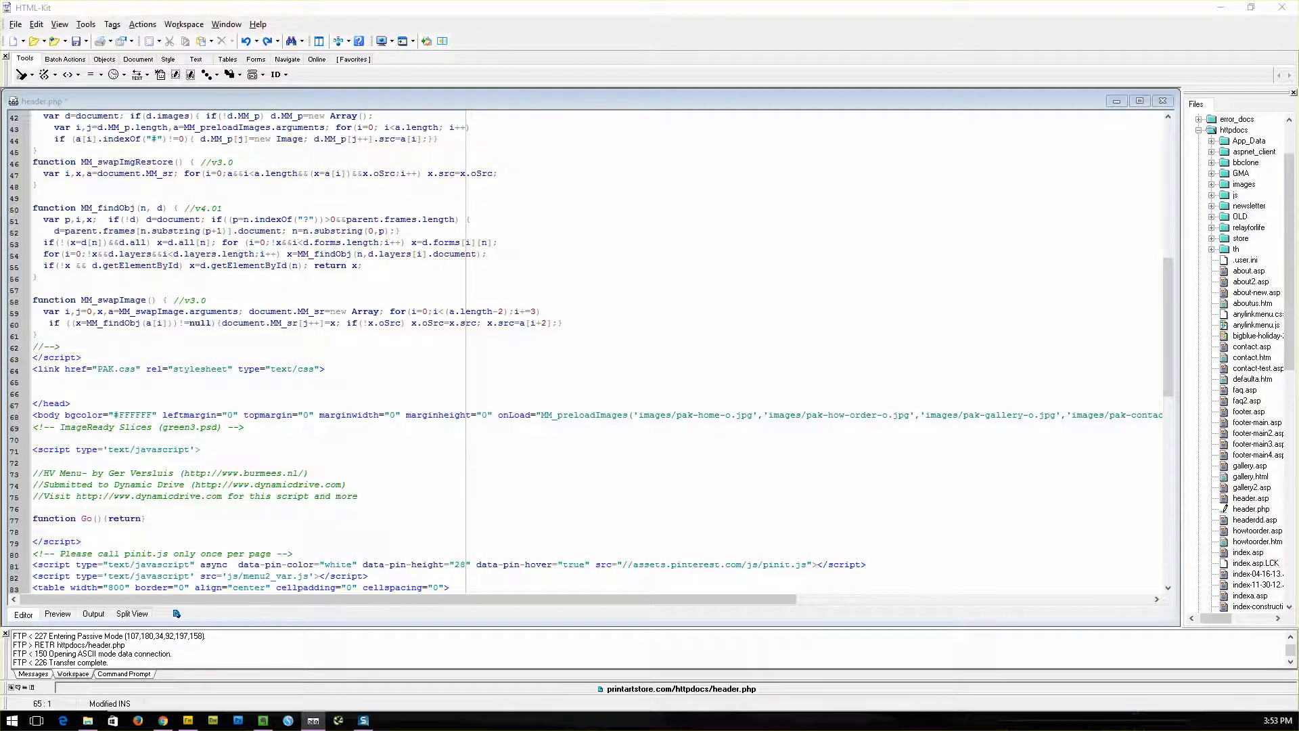
pyautogui.press('n')
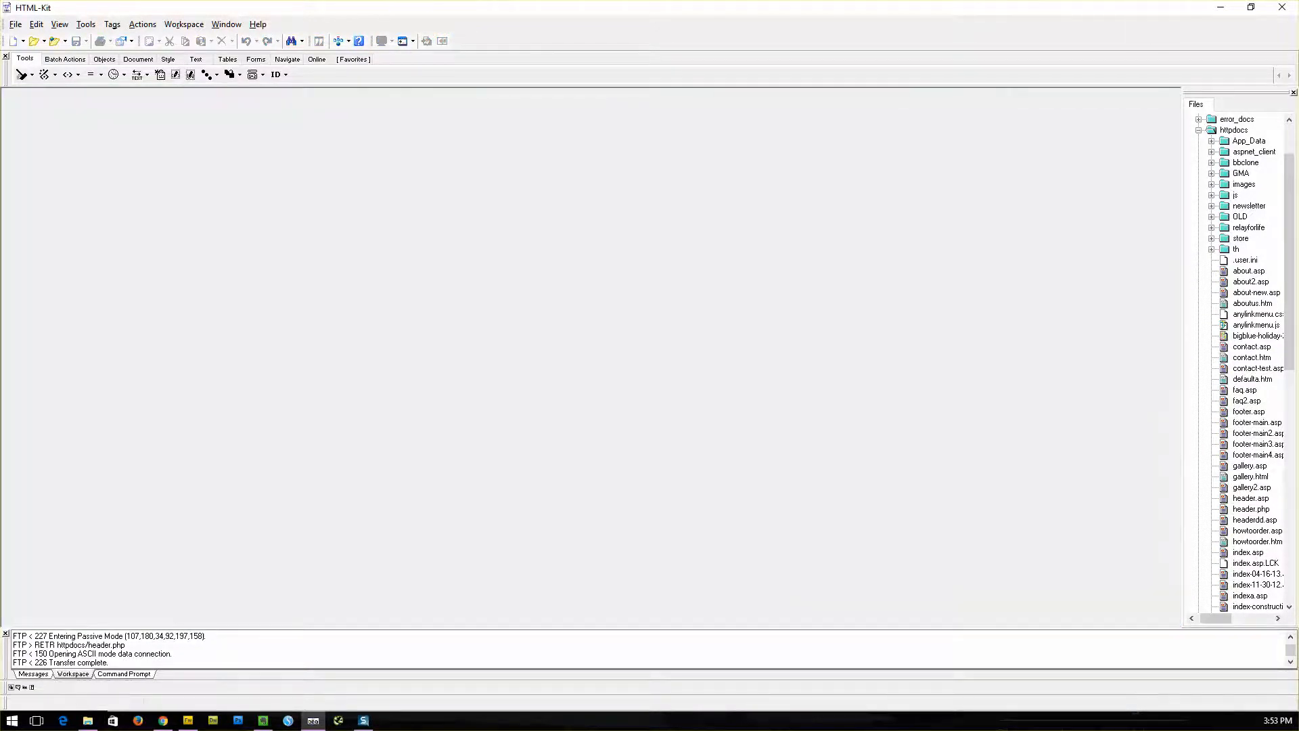
pyautogui.click(1281, 7)
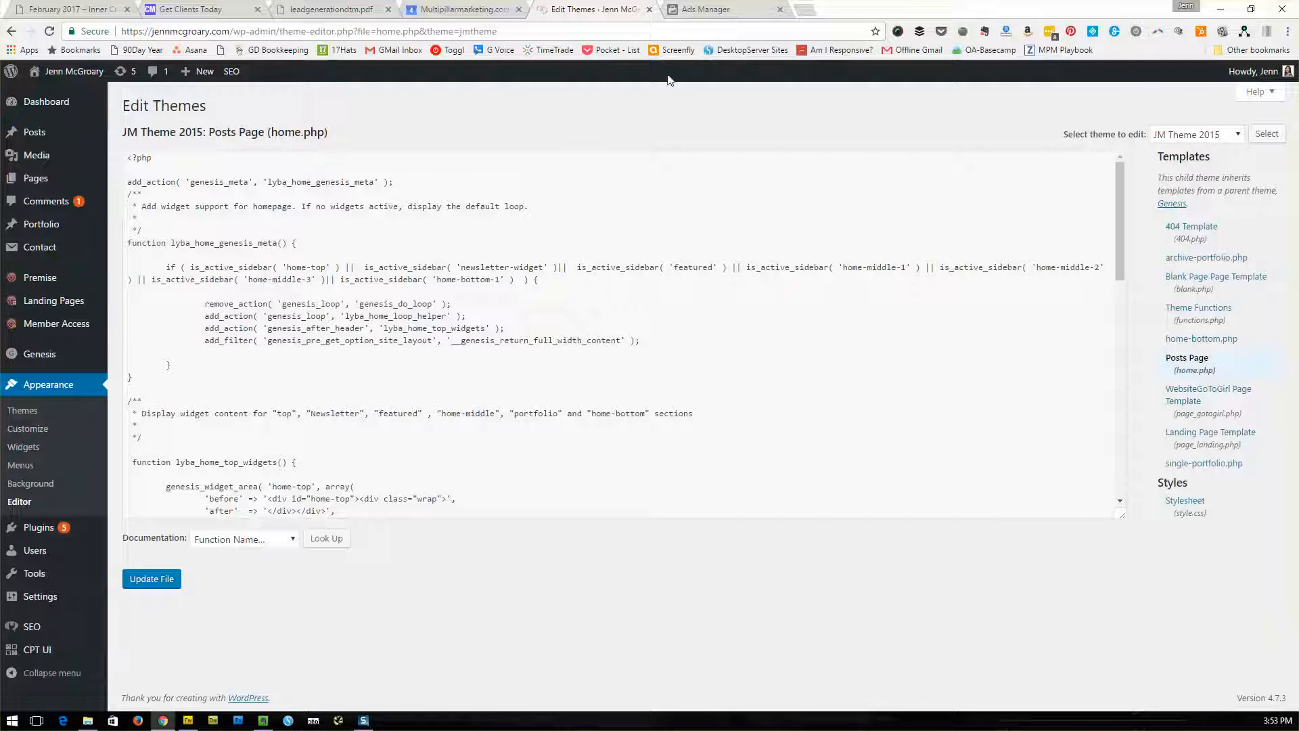
# Switch back to Facebook Ads Manager, read the Check Pixel Status instructions, and close the Install Pixel dialog
pyautogui.click(721, 12)
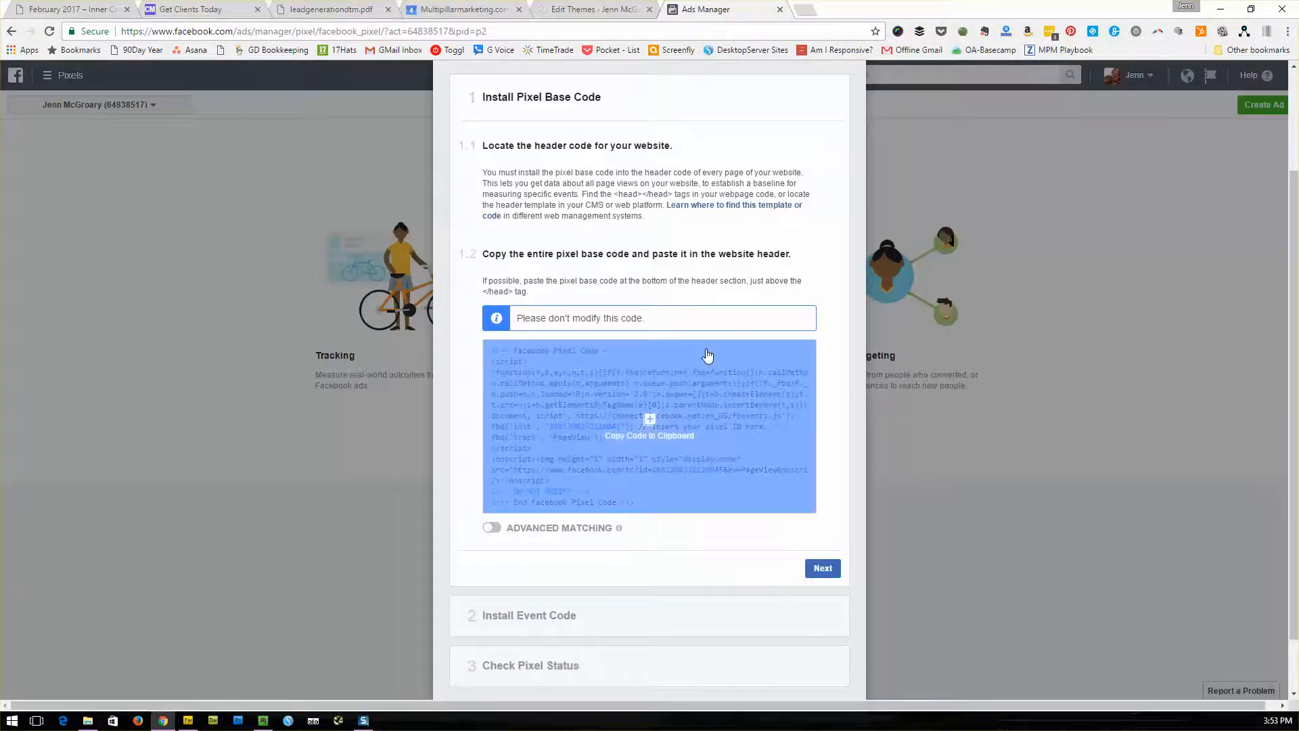
pyautogui.scroll(-1, 744, 555)
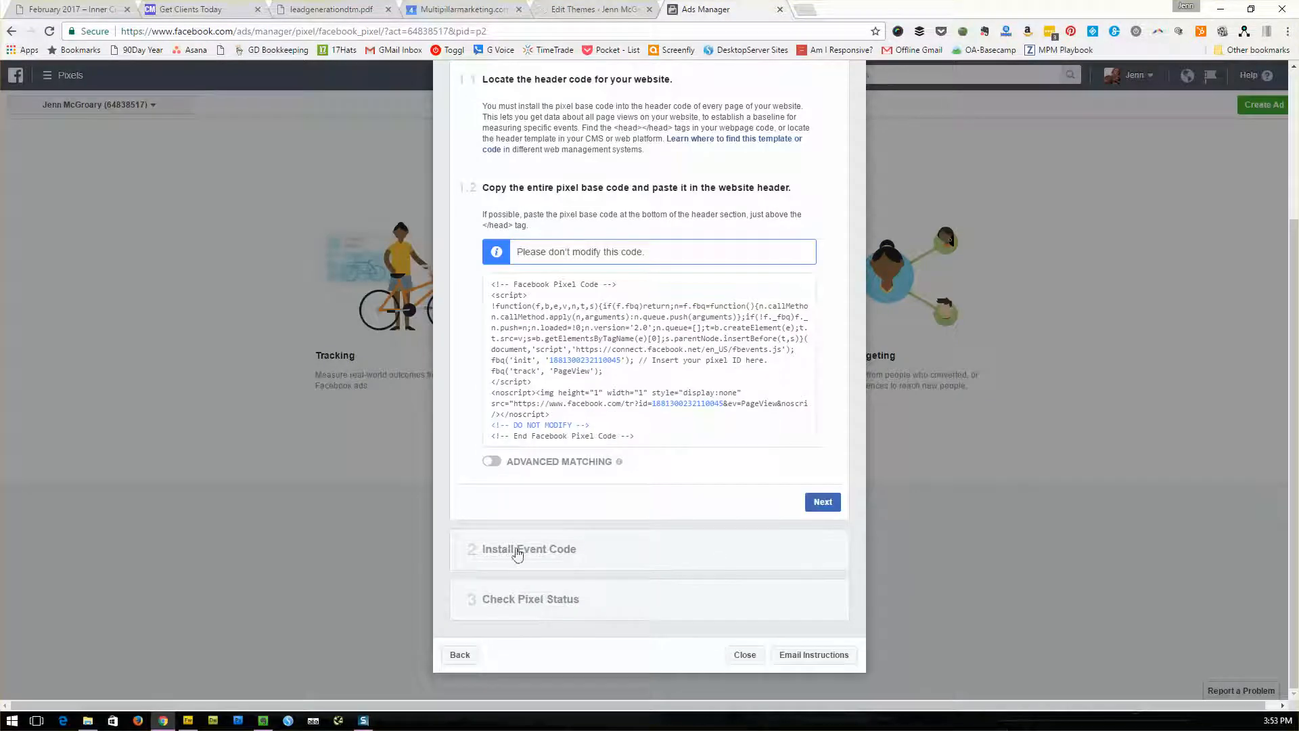
pyautogui.click(523, 601)
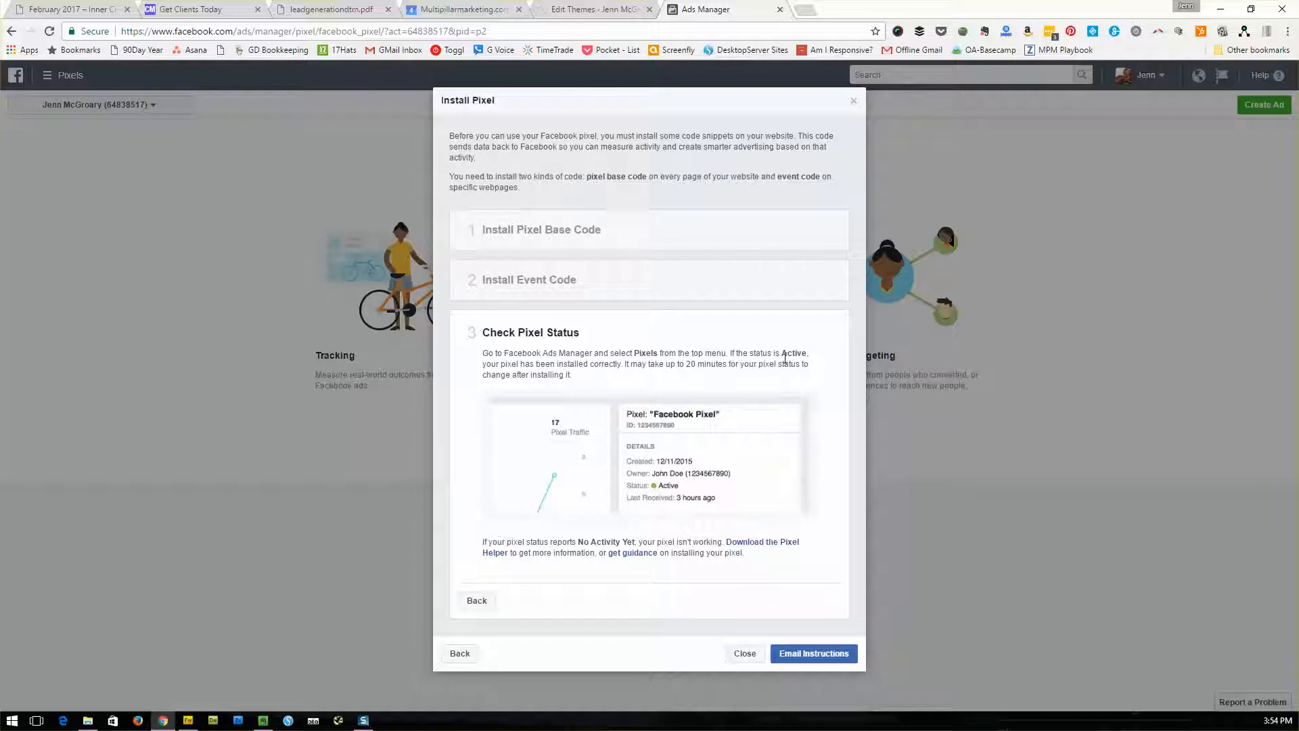
pyautogui.click(745, 654)
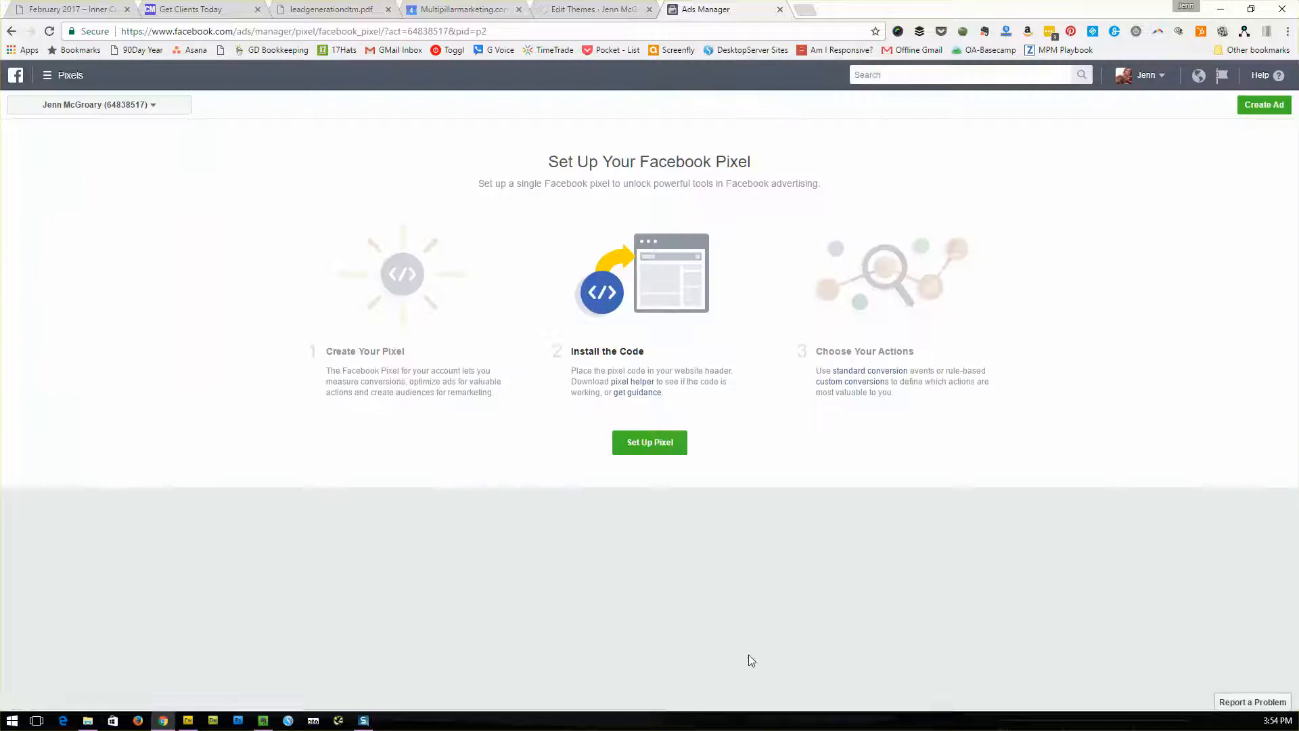
# Reopen the pixel setup from the Pixels page using Copy and Paste the Code, and review its Check Pixel Status section
pyautogui.click(49, 77)
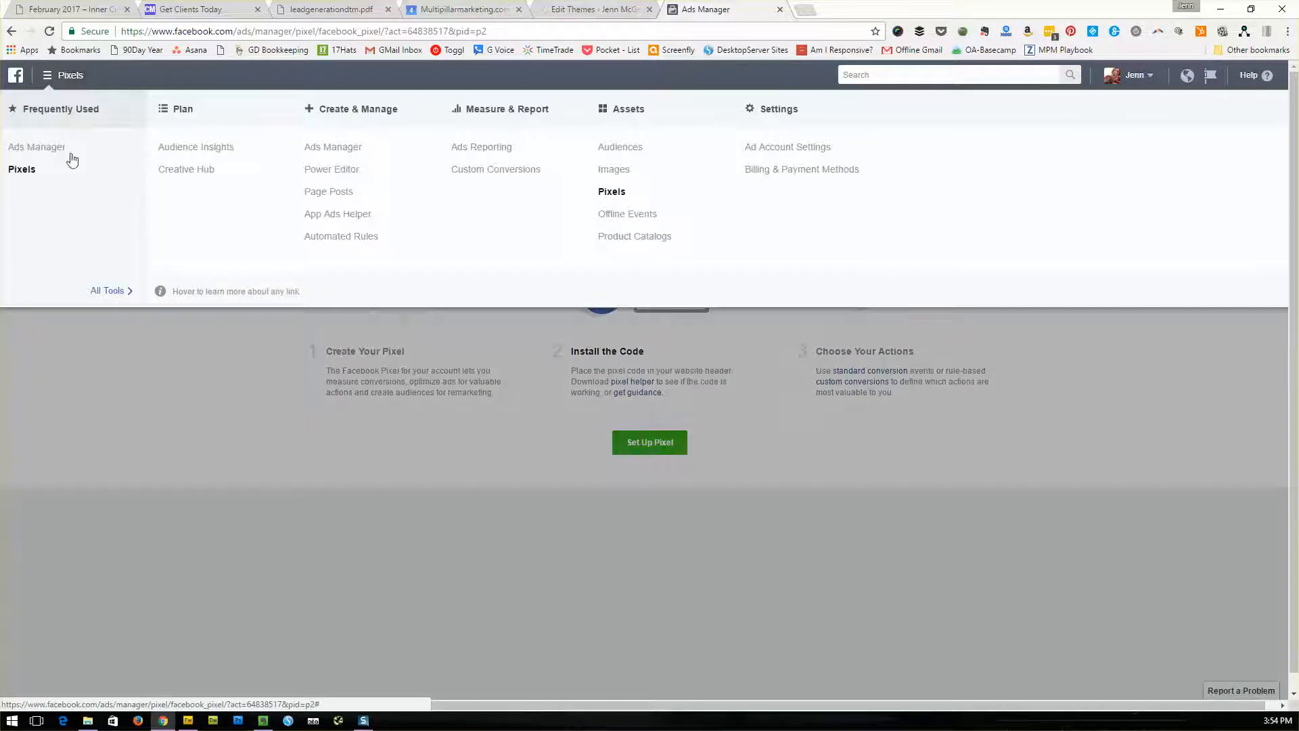
pyautogui.click(26, 169)
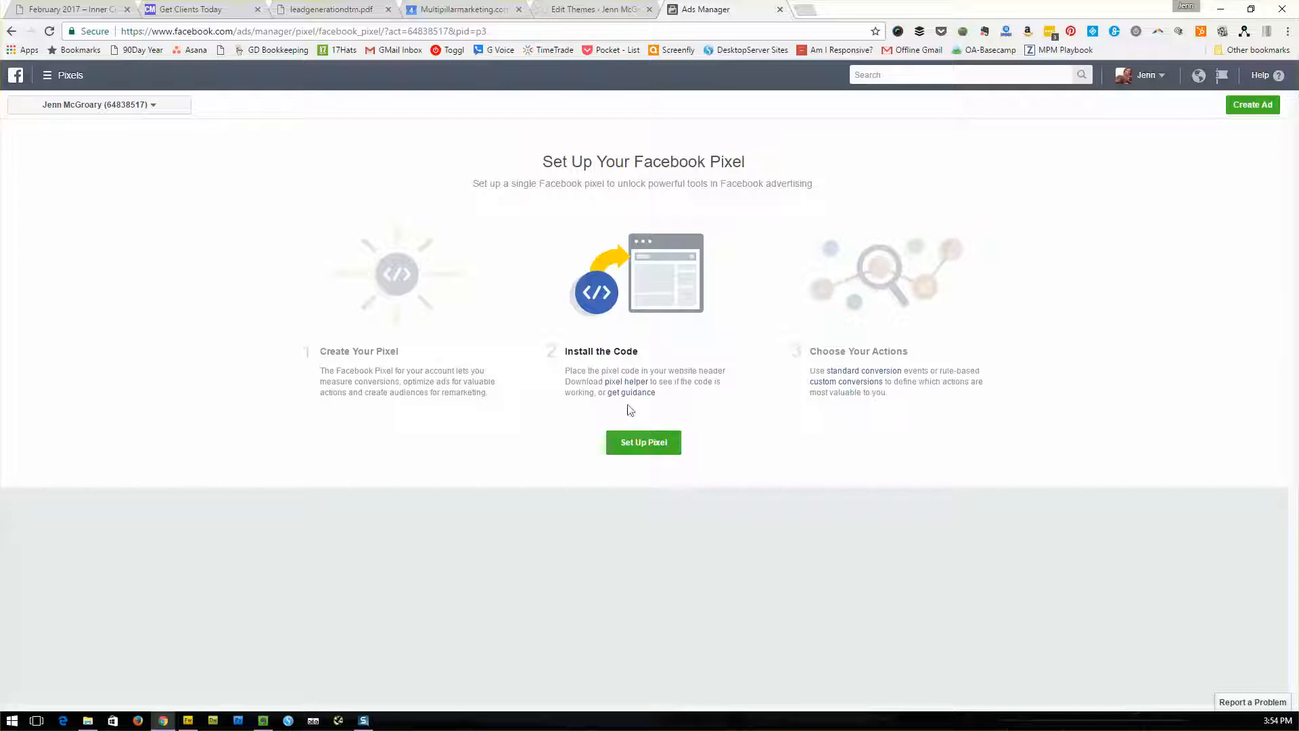
pyautogui.click(640, 441)
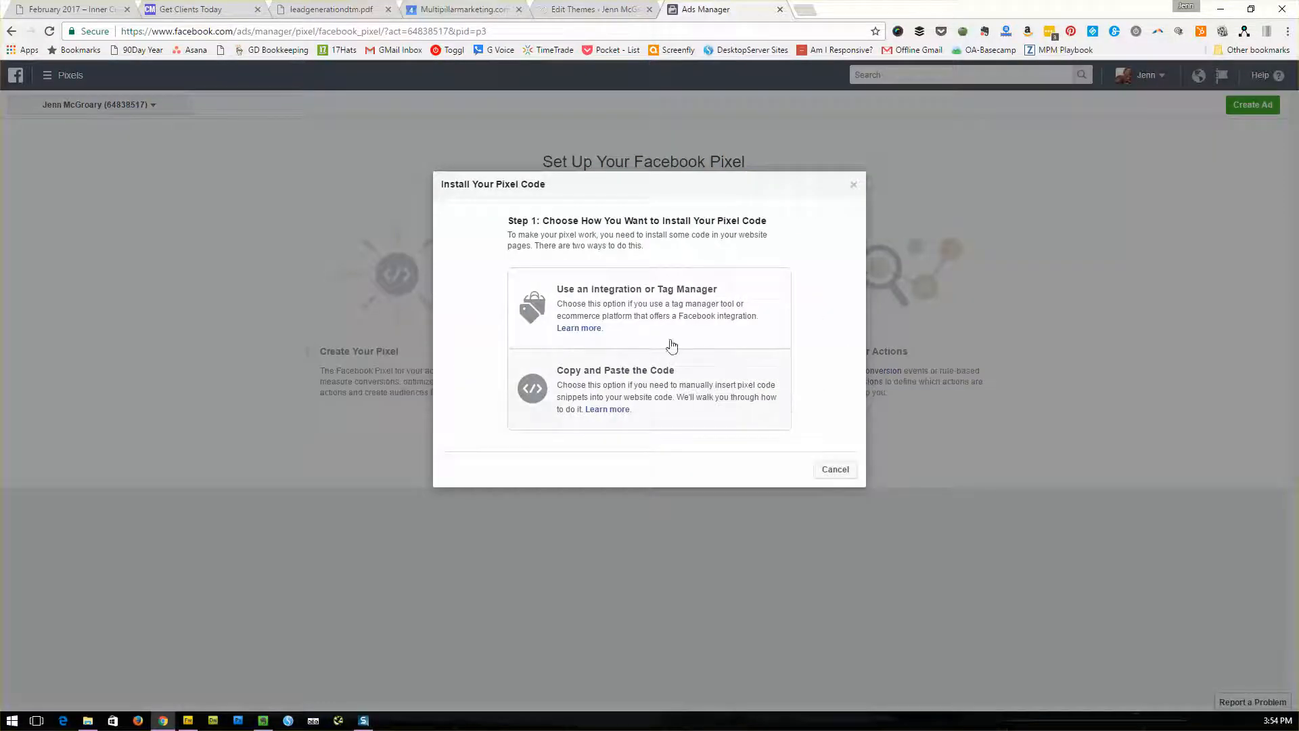
pyautogui.click(641, 412)
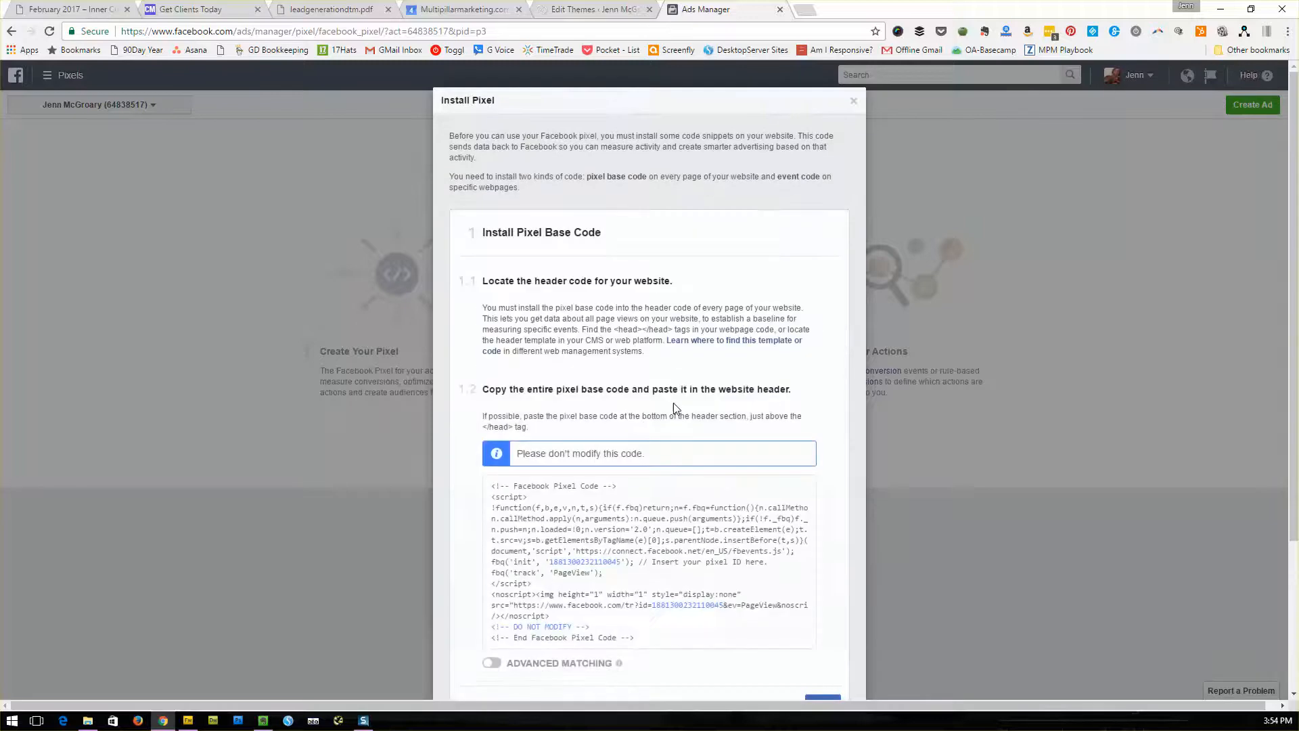
pyautogui.scroll(-3, 645, 417)
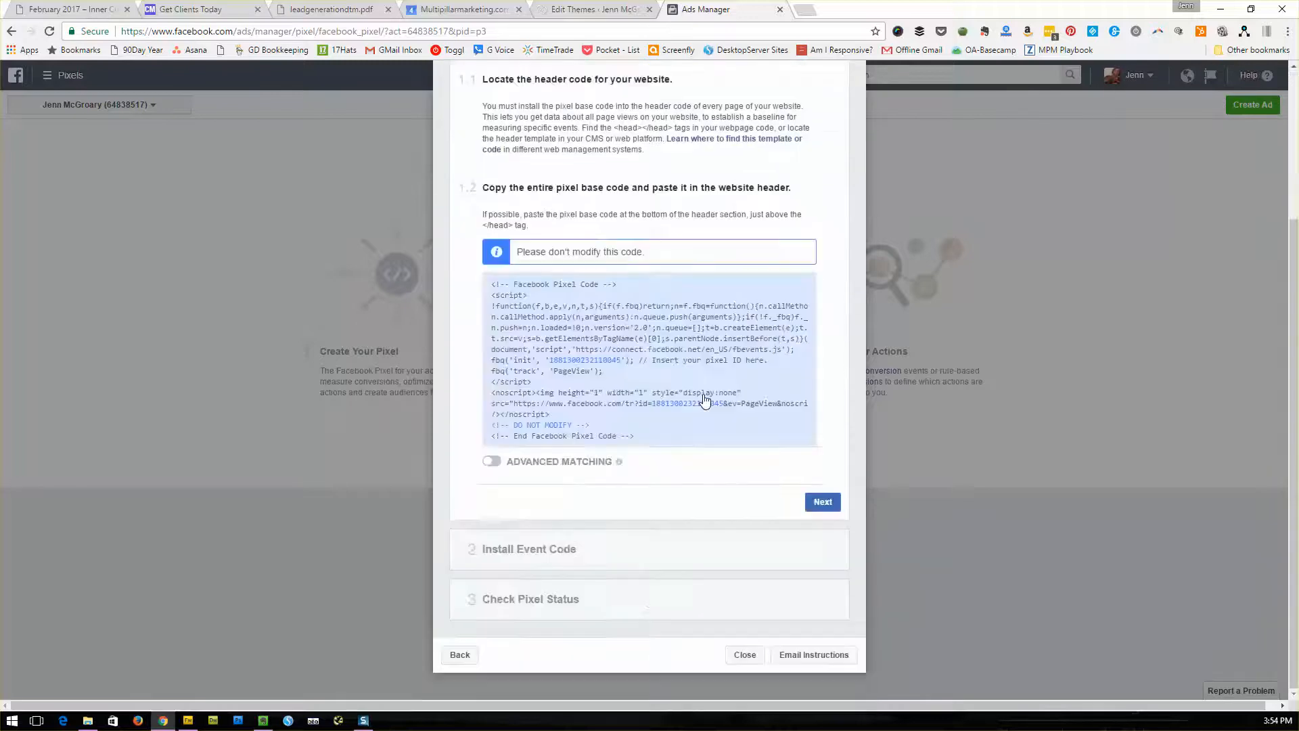
pyautogui.click(600, 616)
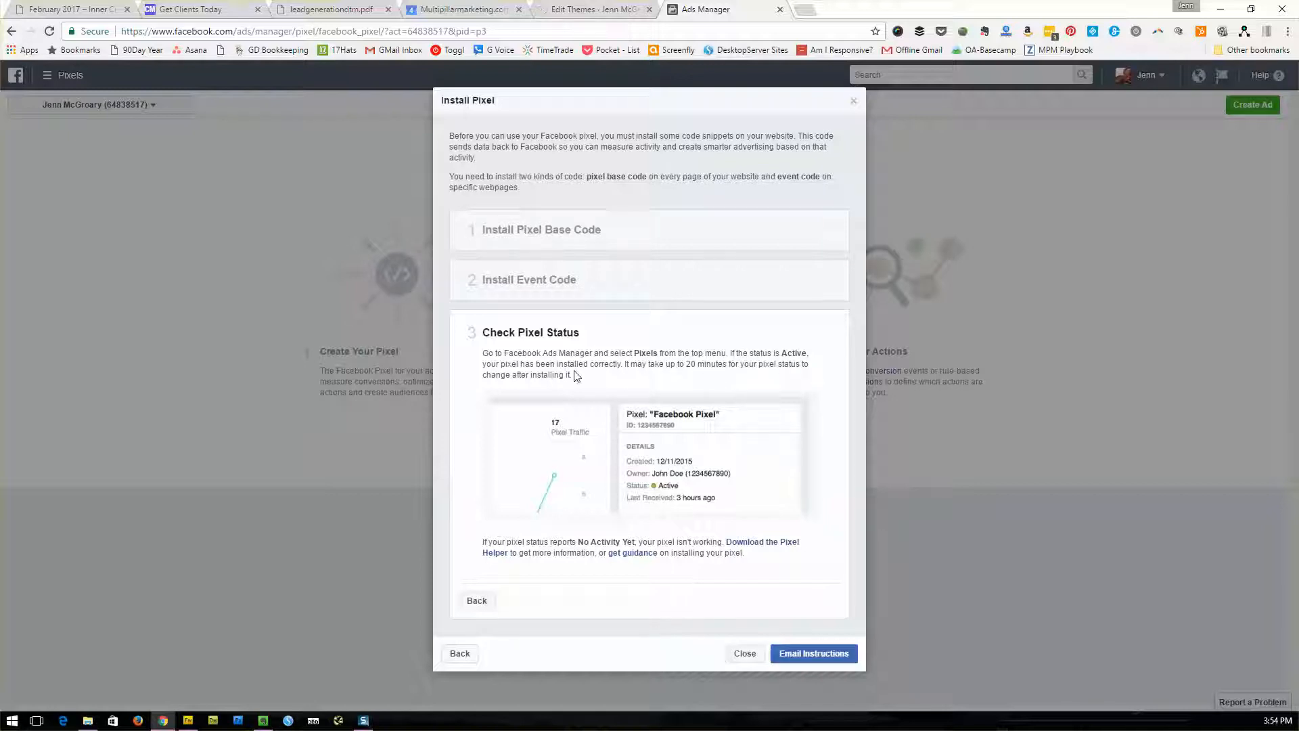
pyautogui.click(745, 653)
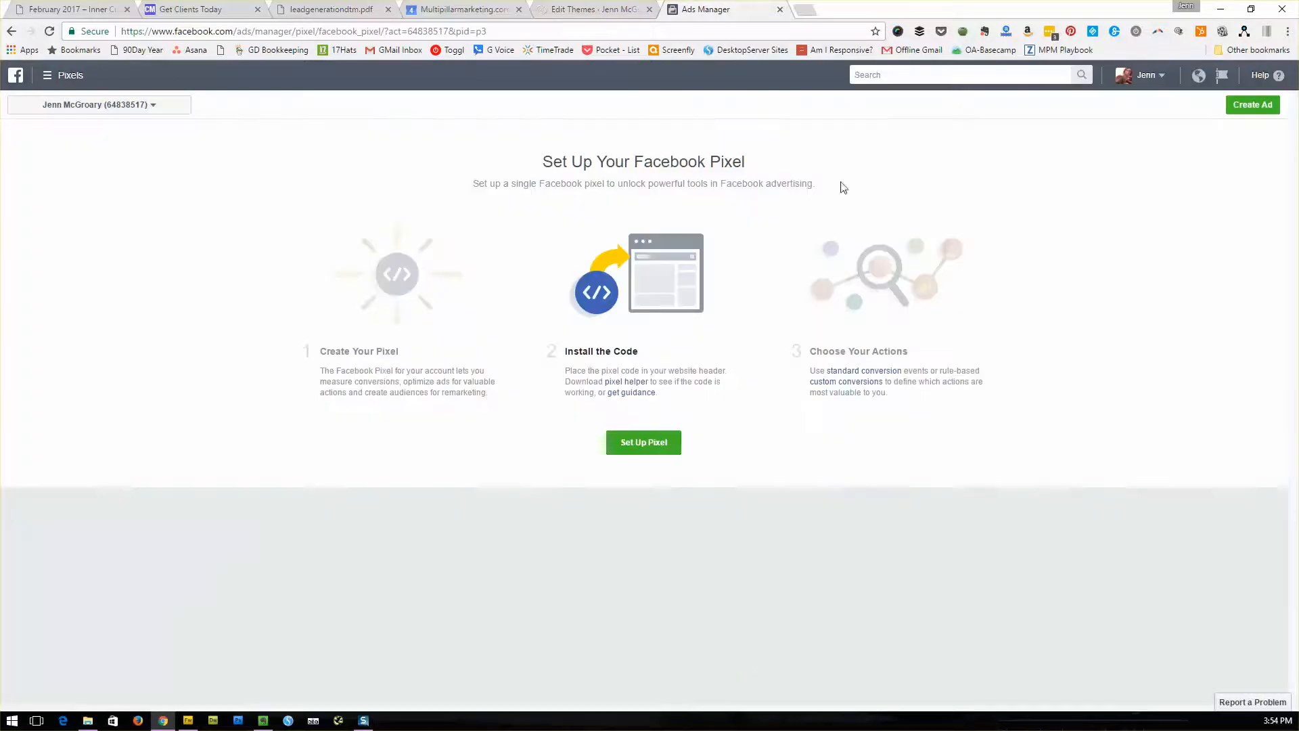
# Close the theme editor, Ads Manager and Google Calendar pages, and minimize the browser window
pyautogui.click(560, 9)
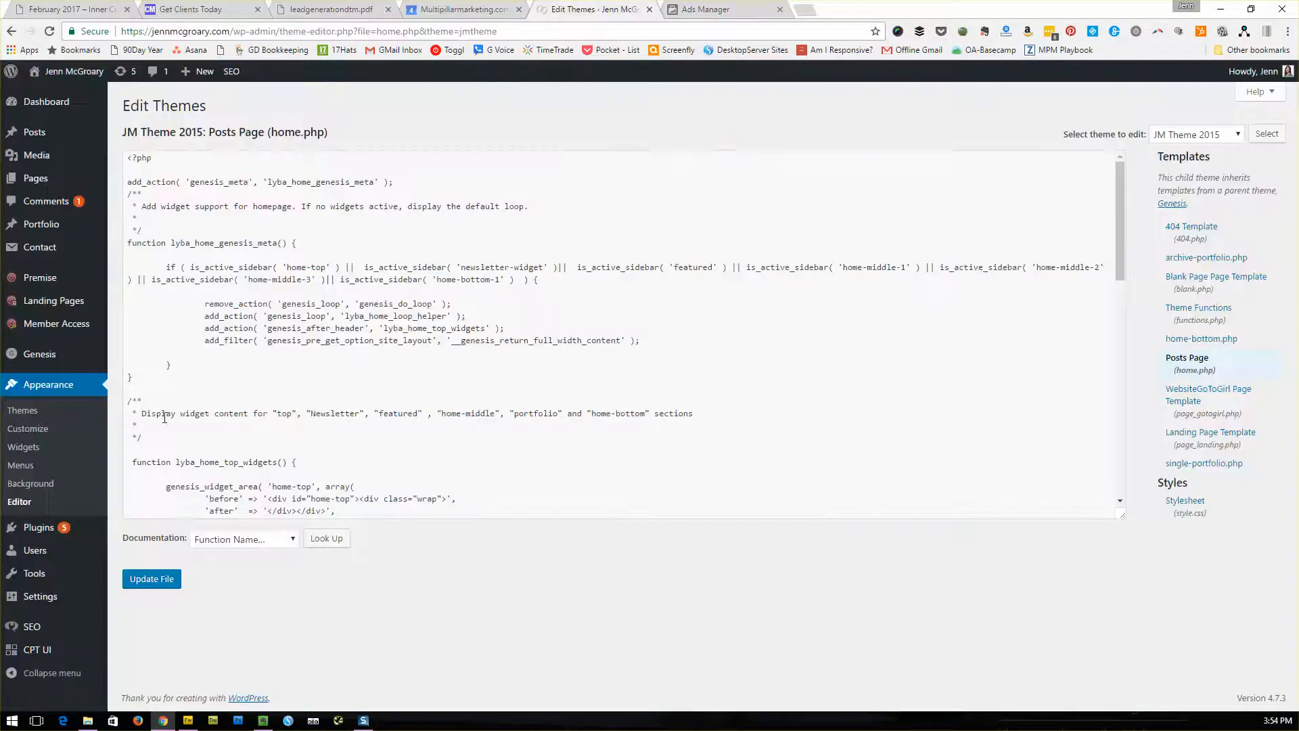
pyautogui.click(649, 9)
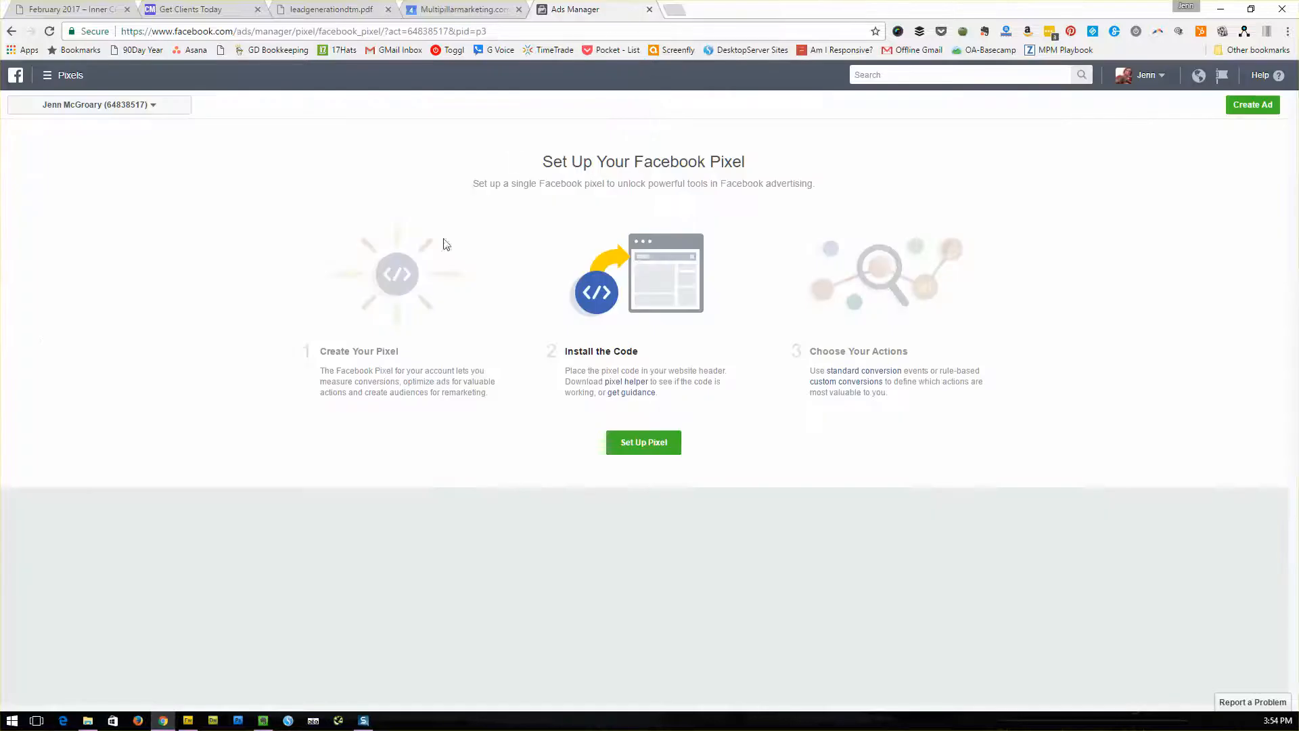
pyautogui.click(650, 9)
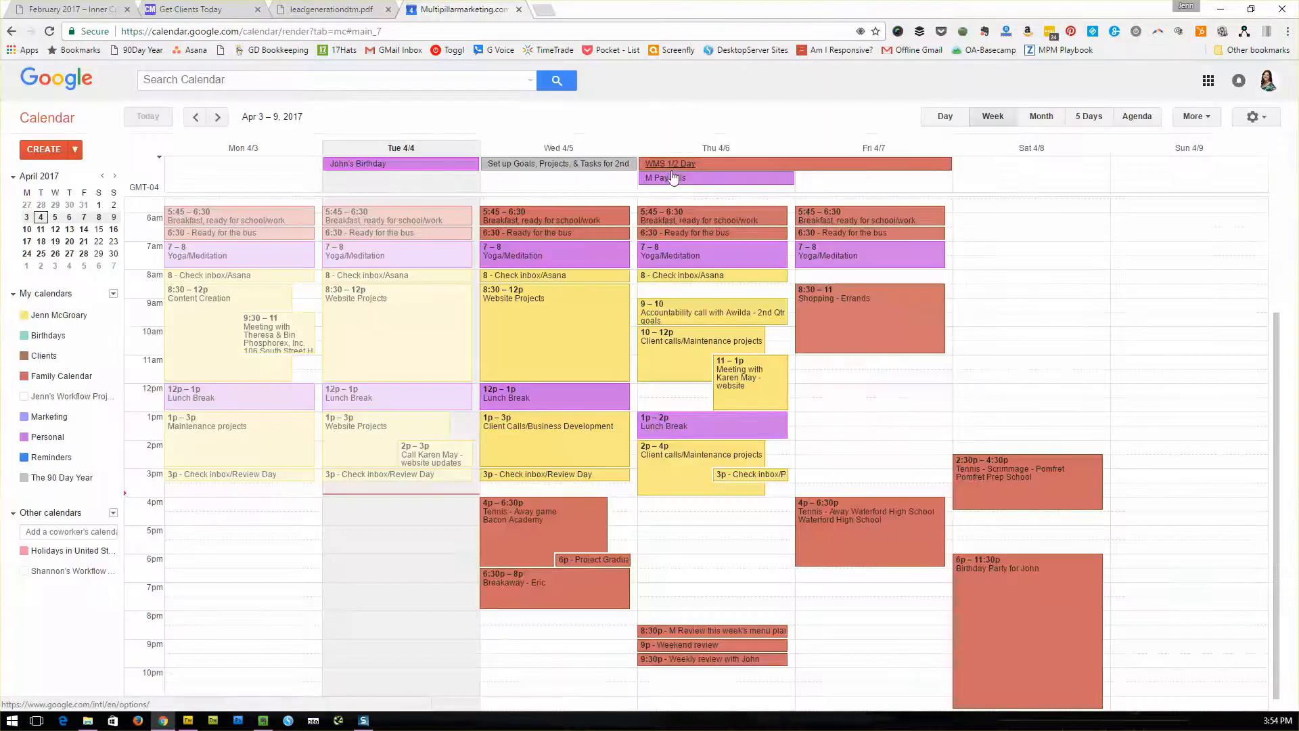
pyautogui.click(518, 10)
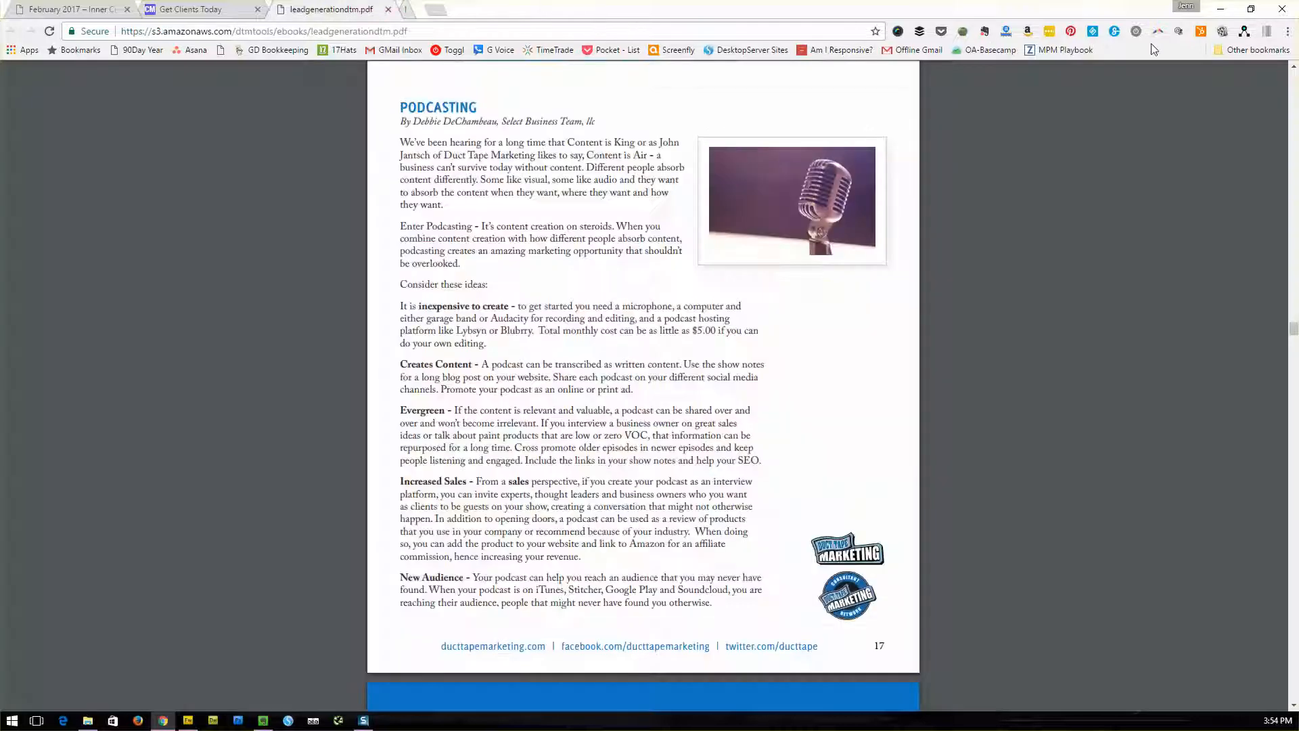
pyautogui.click(1222, 9)
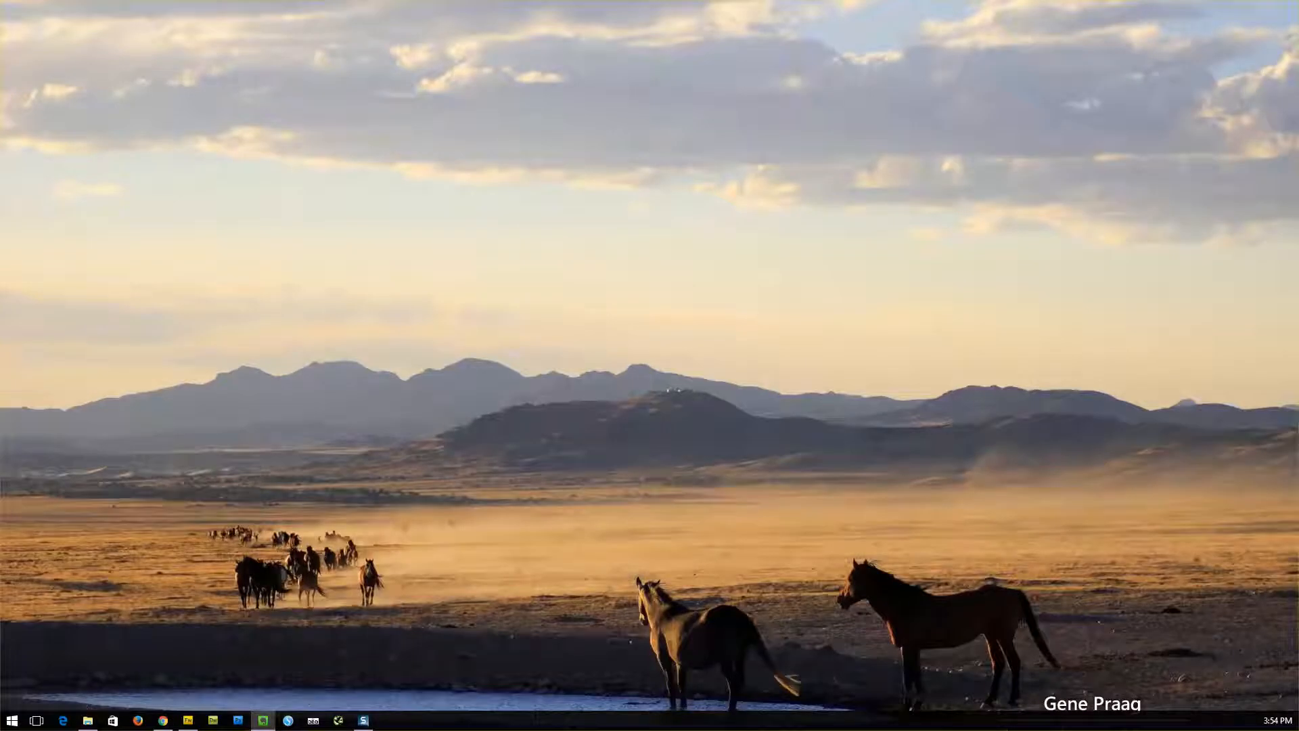